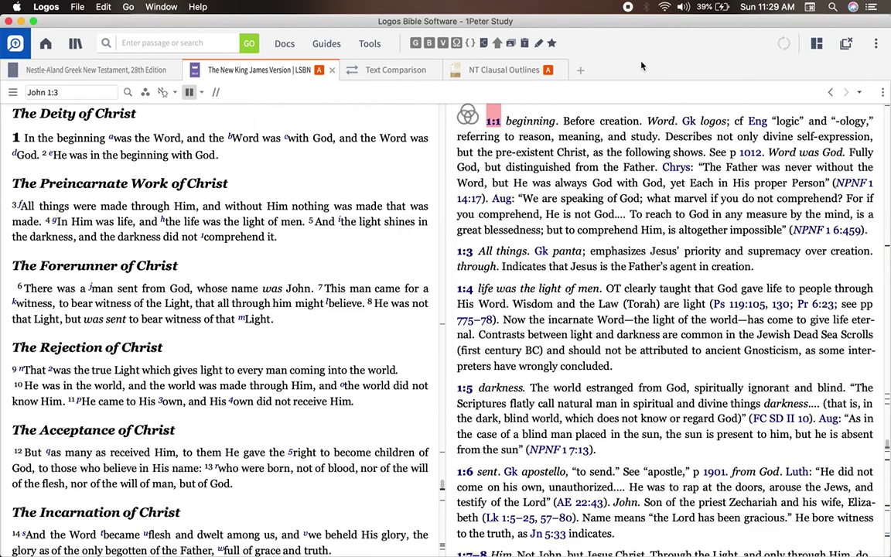
# Locate the Favorites tool in the Library group of the tools list and view its opening, pinning and shortcut options
pyautogui.click(370, 44)
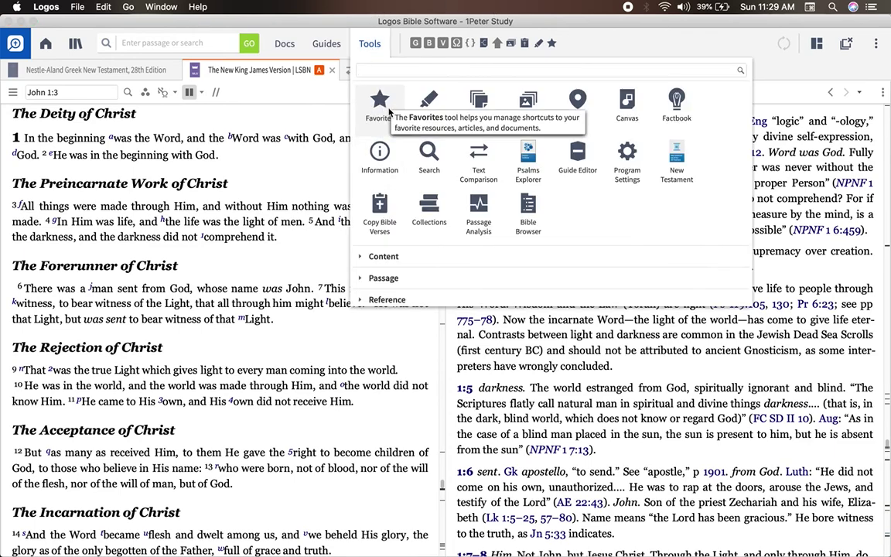
pyautogui.scroll(-5, 467, 263)
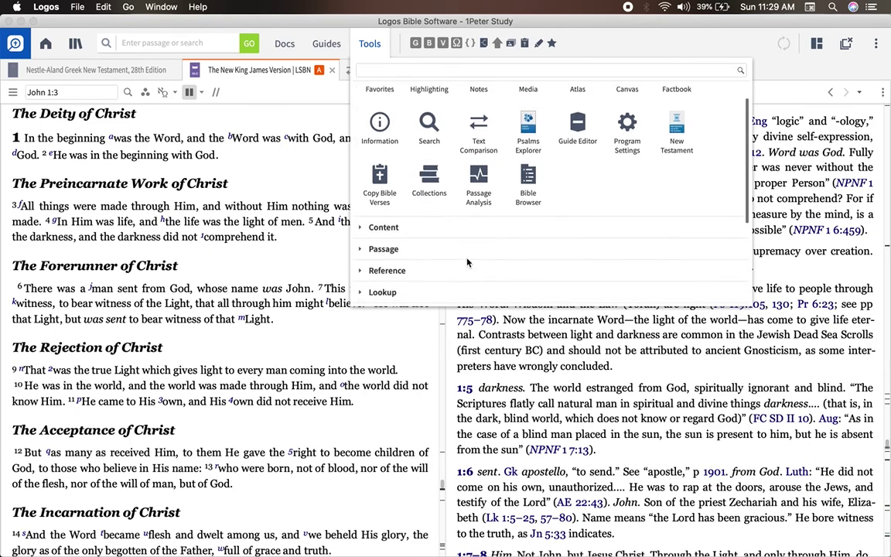
pyautogui.scroll(-2, 467, 263)
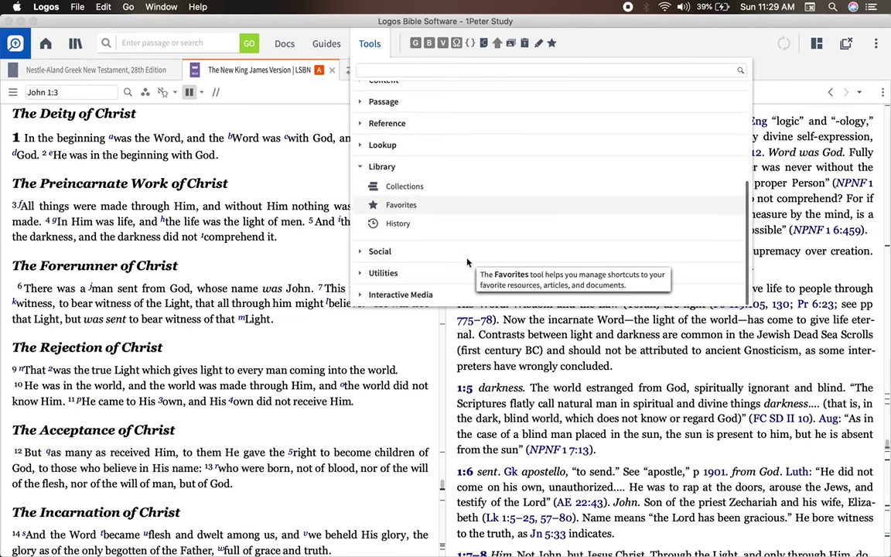
pyautogui.rightClick(394, 211)
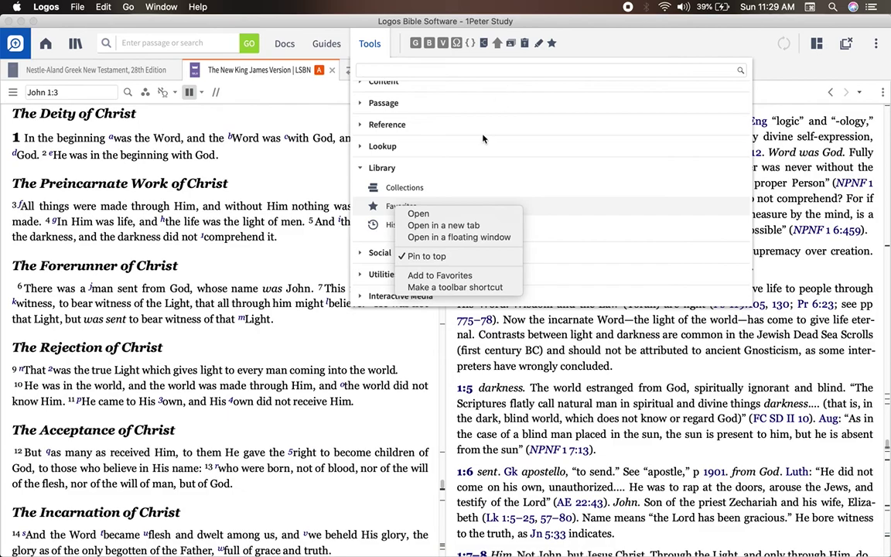
pyautogui.click(611, 45)
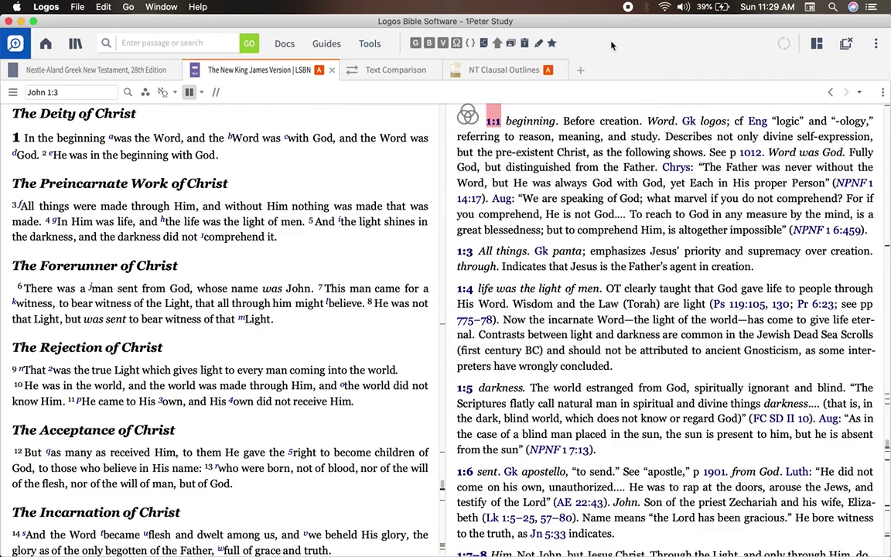
# Open the Favorites tool and arrange it with Text Comparison in a narrow pane beside the Bible resources
pyautogui.click(369, 44)
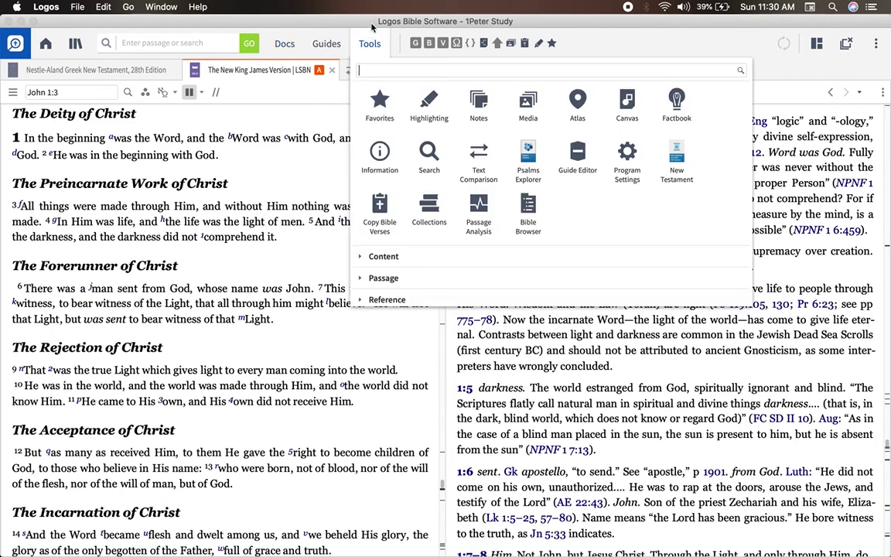
pyautogui.click(380, 100)
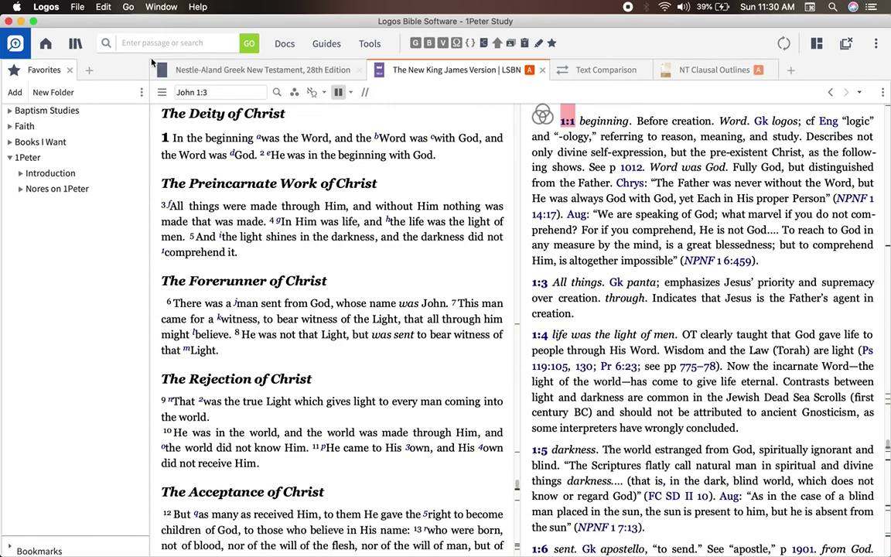
pyautogui.moveTo(31, 70); pyautogui.dragTo(171, 77)
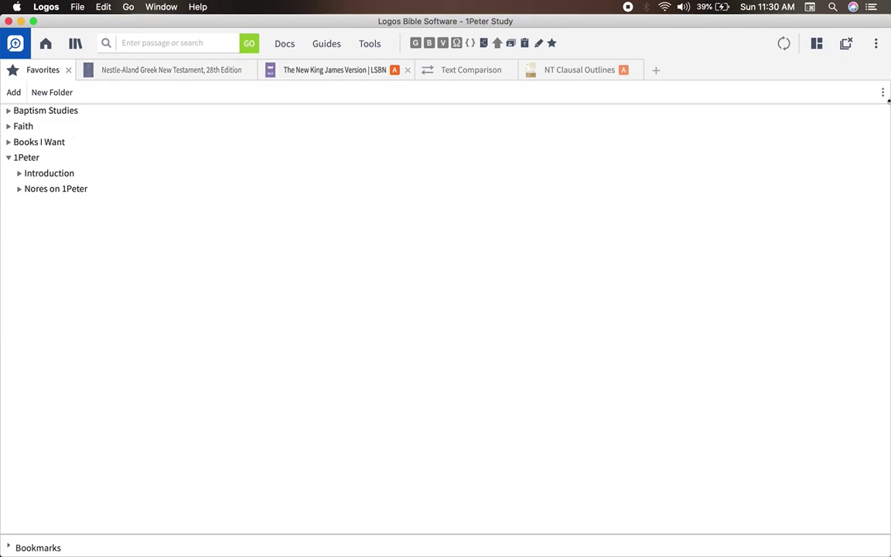
pyautogui.click(818, 44)
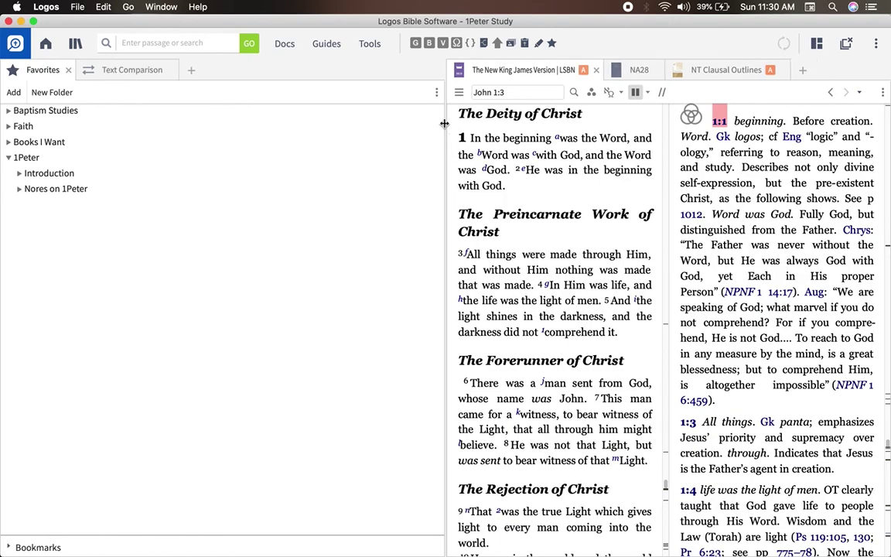
pyautogui.moveTo(435, 124); pyautogui.dragTo(259, 144)
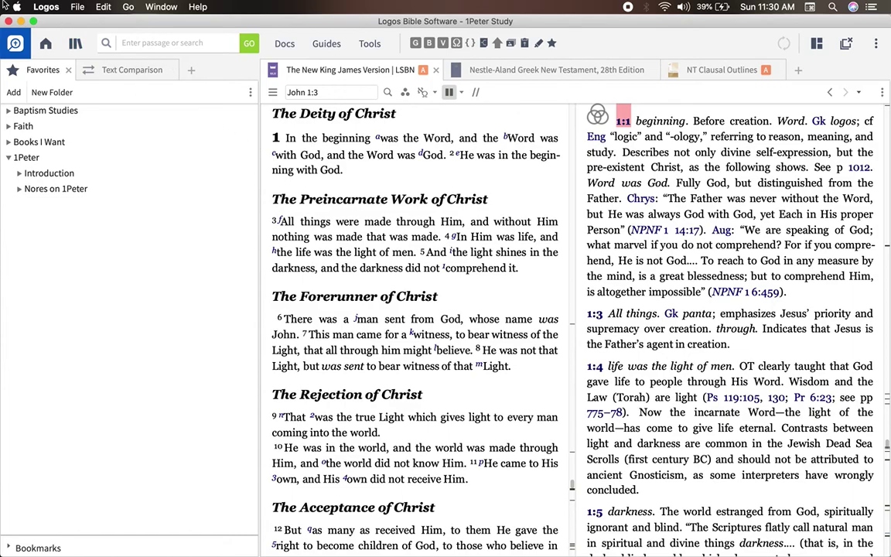
# View the list of saved documents and their type filters, and close the list
pyautogui.click(284, 45)
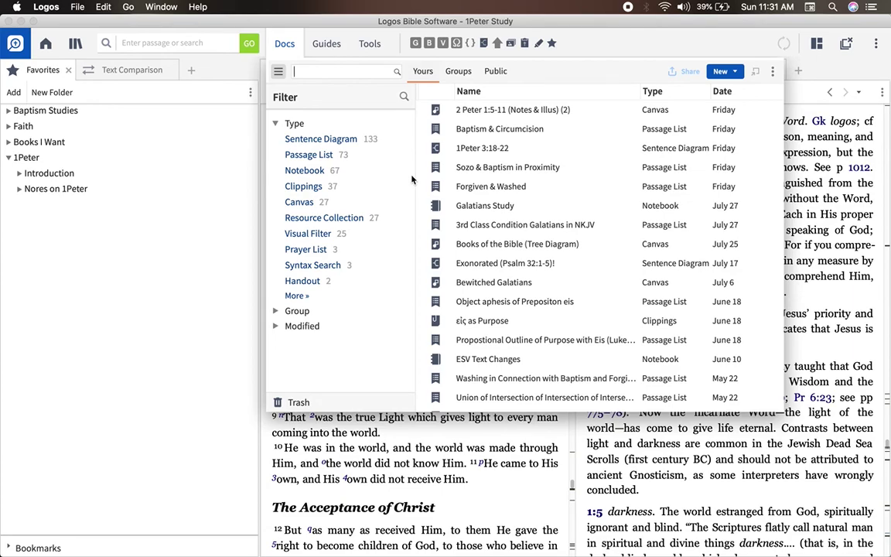
pyautogui.click(327, 72)
pyautogui.click(238, 70)
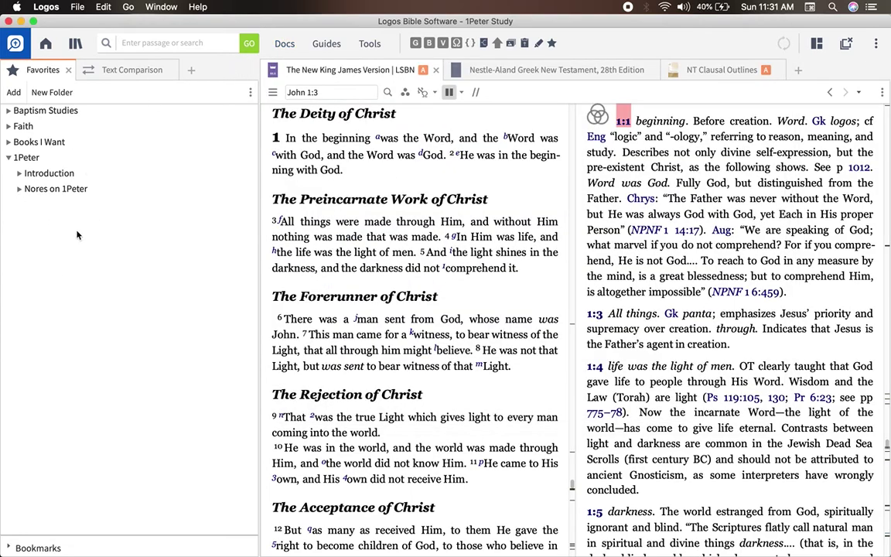
# Collapse the 1Peter folder and examine the Passage Lists, Church Fathers on Baptism and Lexicon Entries subfolders of Baptism Studies
pyautogui.click(9, 158)
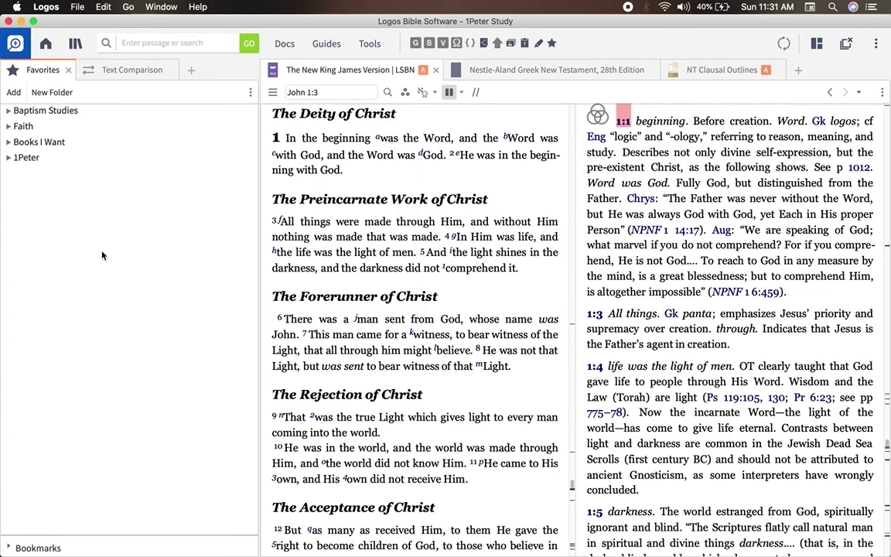
pyautogui.click(8, 110)
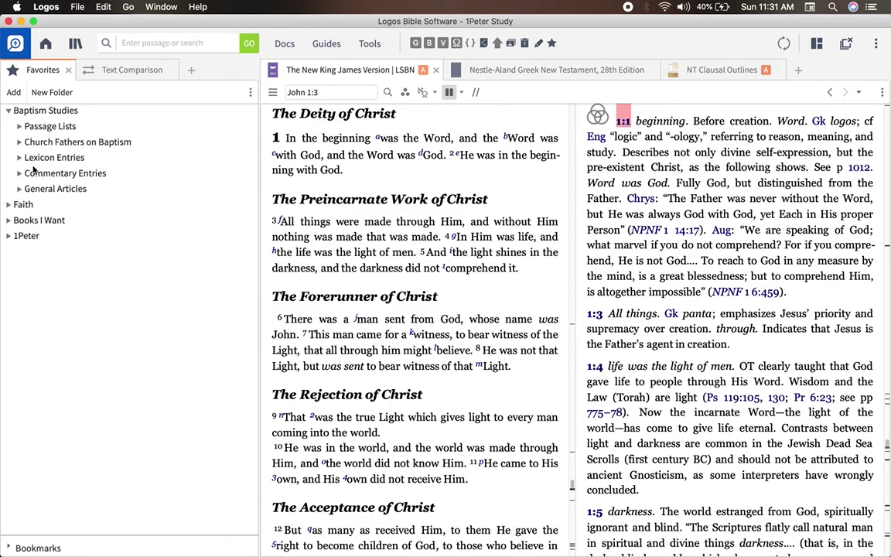
pyautogui.click(19, 127)
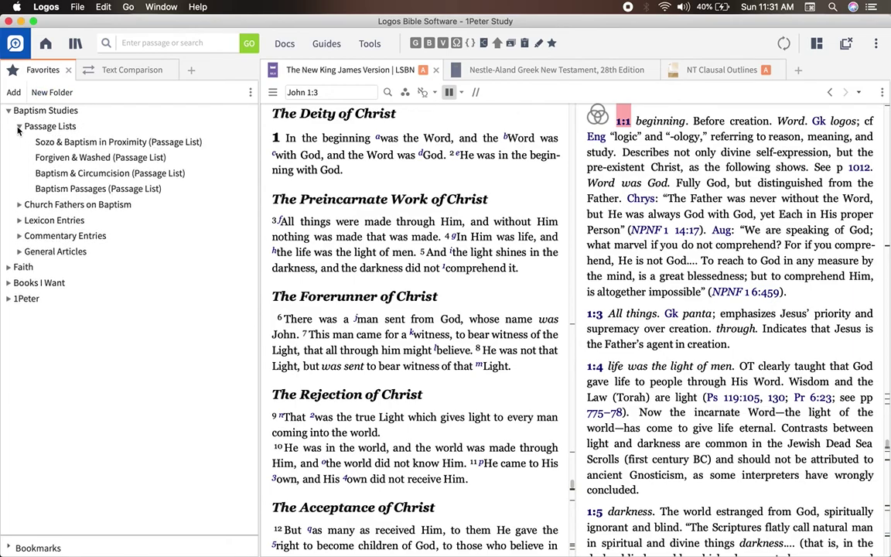
pyautogui.click(18, 128)
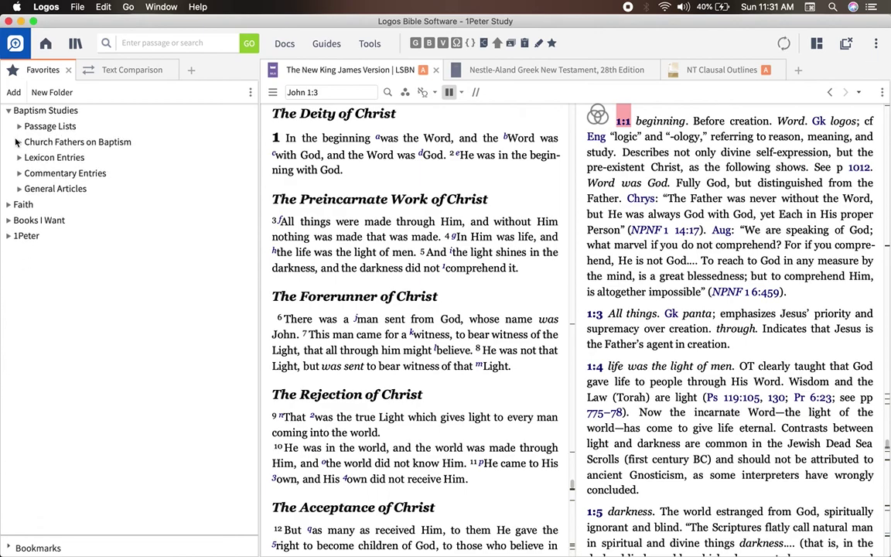
pyautogui.click(16, 142)
pyautogui.click(16, 142)
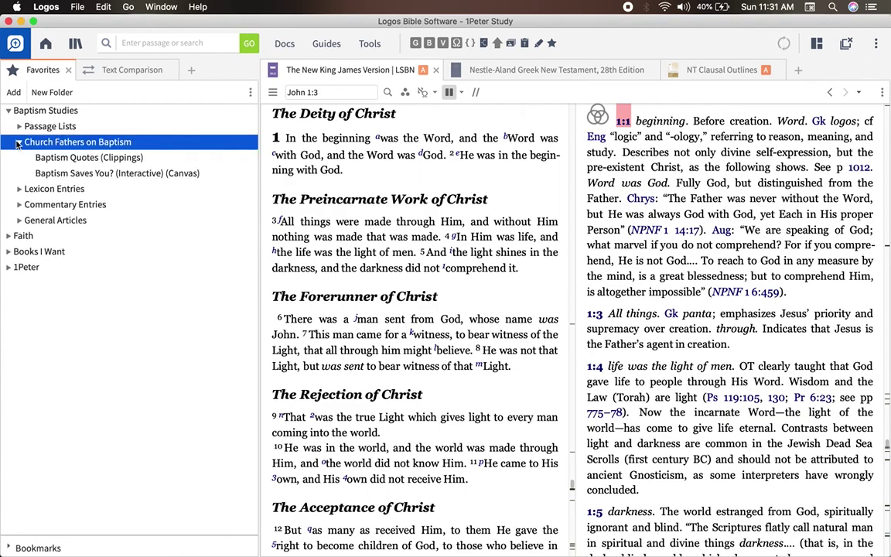
pyautogui.click(17, 142)
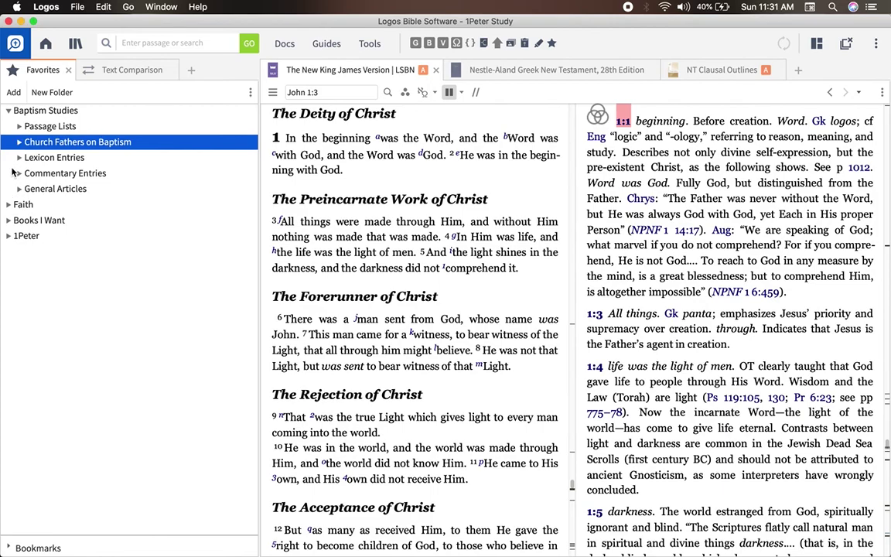
pyautogui.click(17, 159)
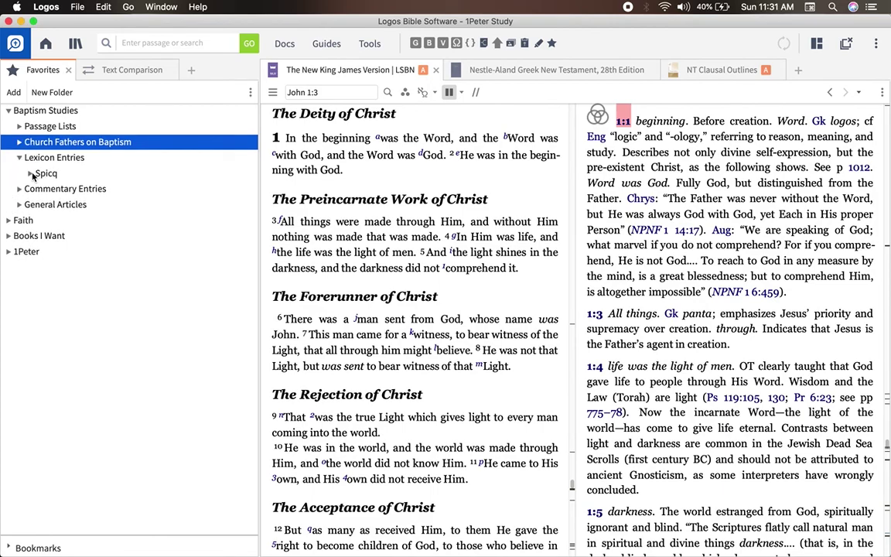
pyautogui.click(31, 173)
pyautogui.click(31, 173)
pyautogui.click(19, 158)
pyautogui.click(9, 110)
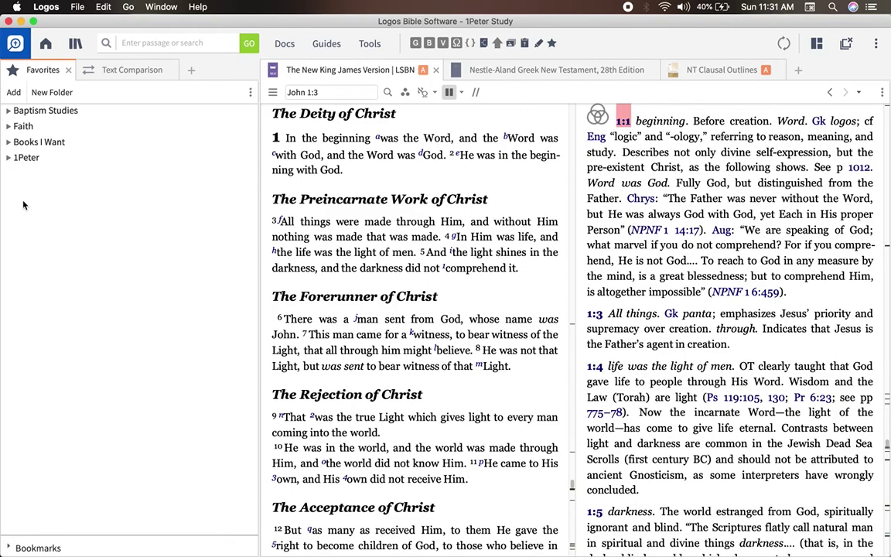
# Browse the 1Peter favorites folder and review the notes in the 1Peter Study notebook under Nores on 1Peter, closing both when done
pyautogui.click(9, 159)
pyautogui.click(20, 174)
pyautogui.click(19, 174)
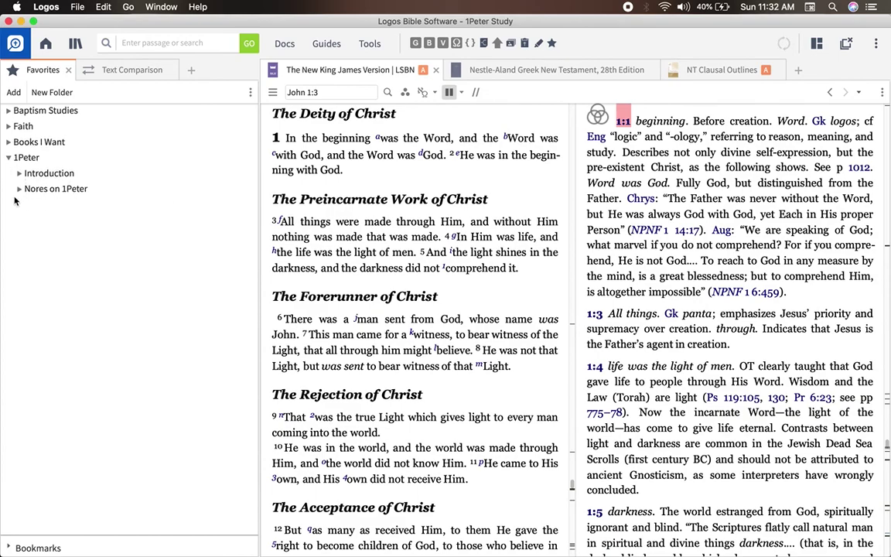
pyautogui.click(18, 189)
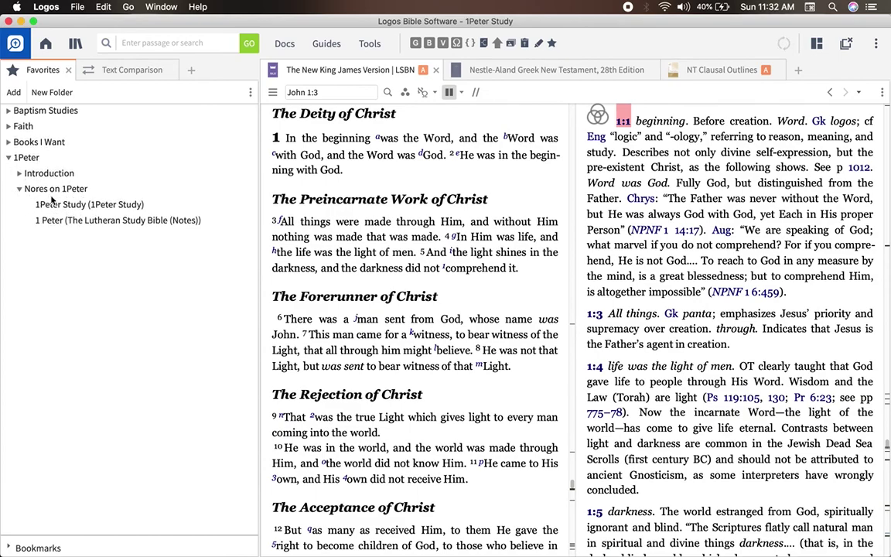
pyautogui.click(106, 206)
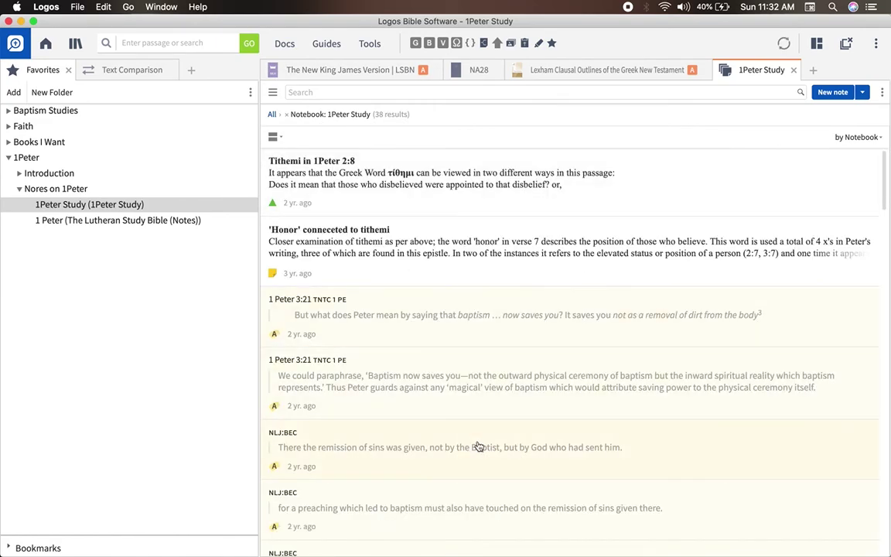
pyautogui.scroll(-15, 479, 430)
pyautogui.scroll(-5, 479, 431)
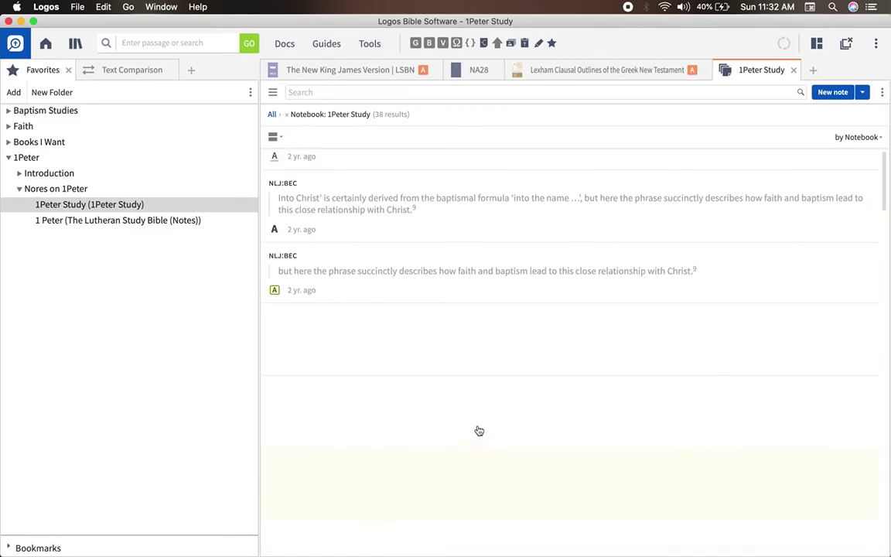
pyautogui.scroll(5, 486, 445)
pyautogui.scroll(5, 486, 446)
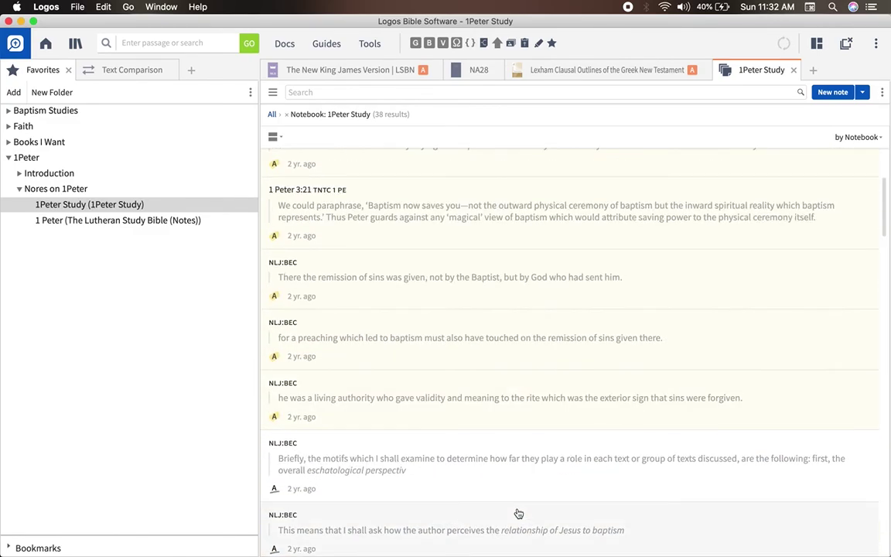
pyautogui.click(793, 71)
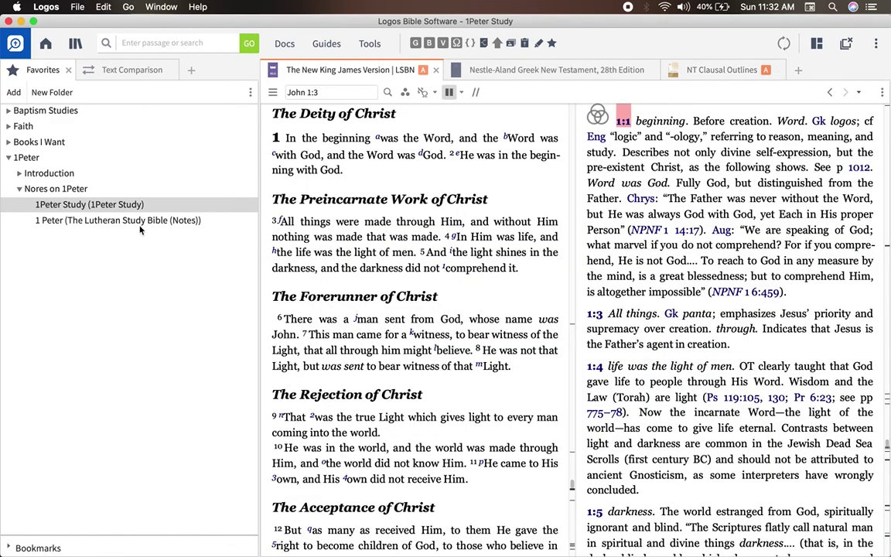
pyautogui.click(9, 157)
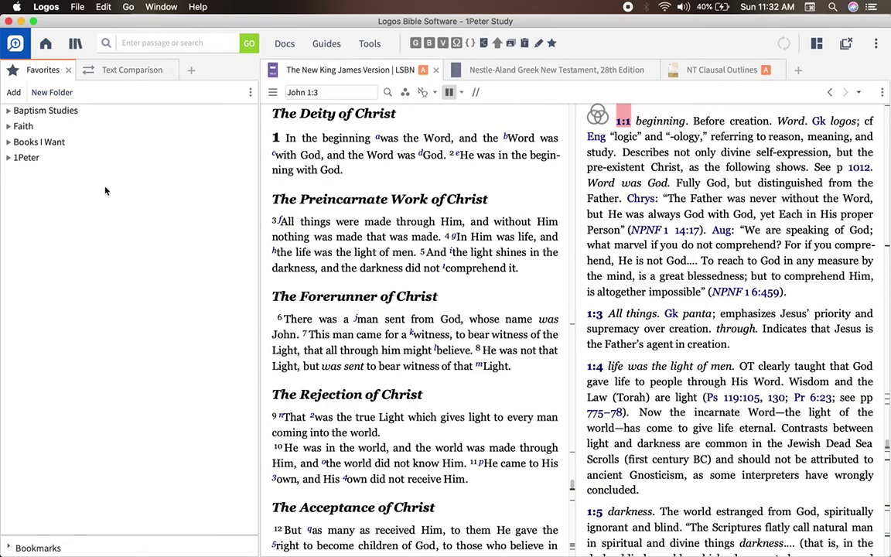
# Create a new top-level favorites folder named "Preologue of John"
pyautogui.click(49, 93)
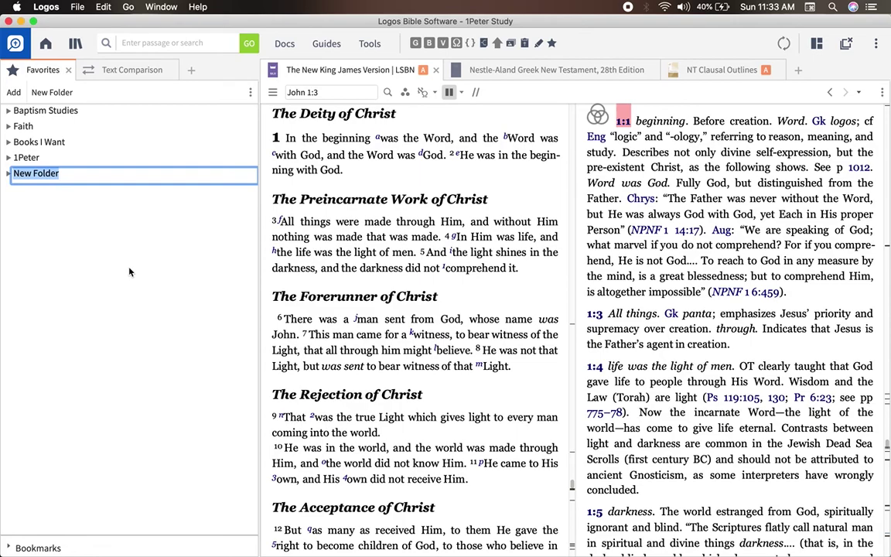
pyautogui.write('Preologju')
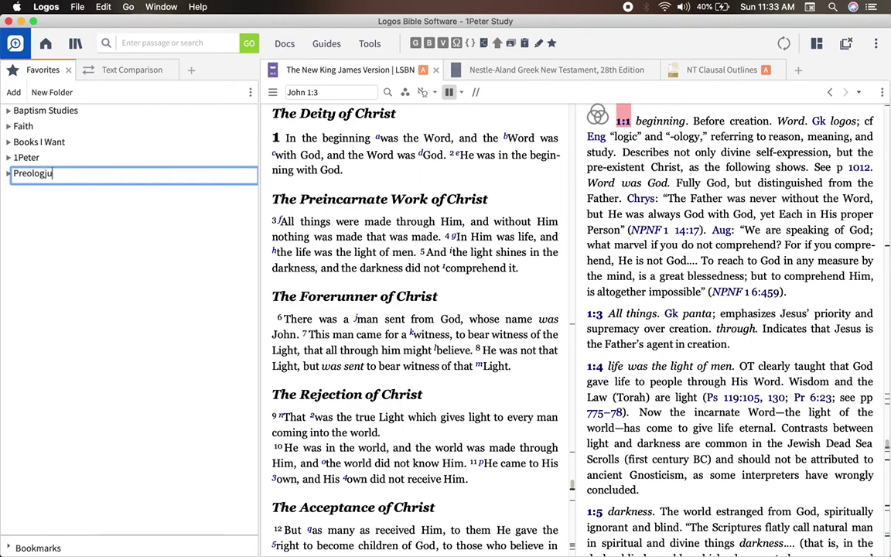
pyautogui.press('BackSpace')
pyautogui.write('ue of John')
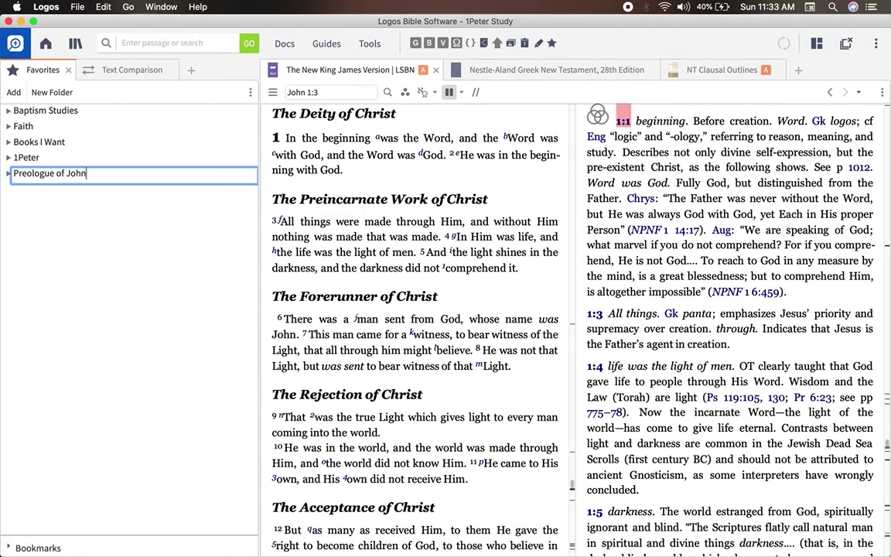
pyautogui.press('Return')
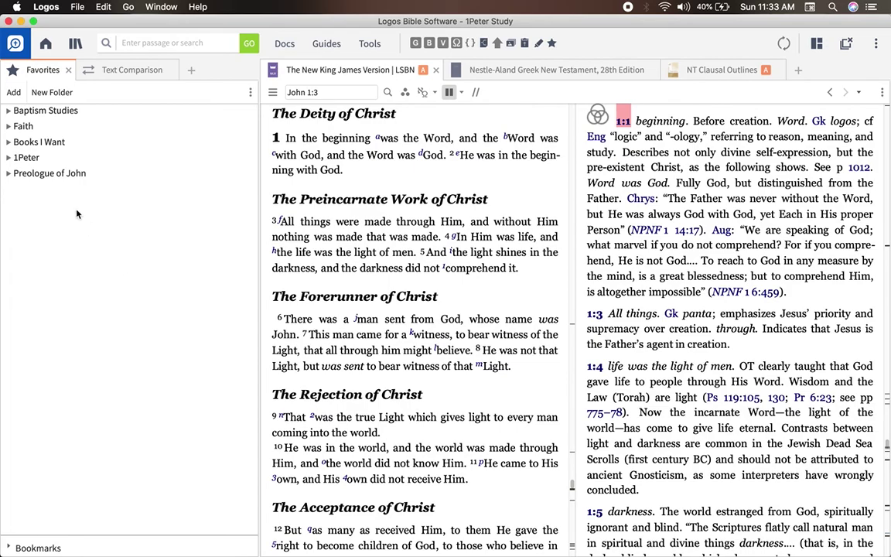
# Add the Nestle-Aland Greek New Testament at John 1:1 to the Preologue of John folder and move that favorite out to the top level
pyautogui.click(511, 71)
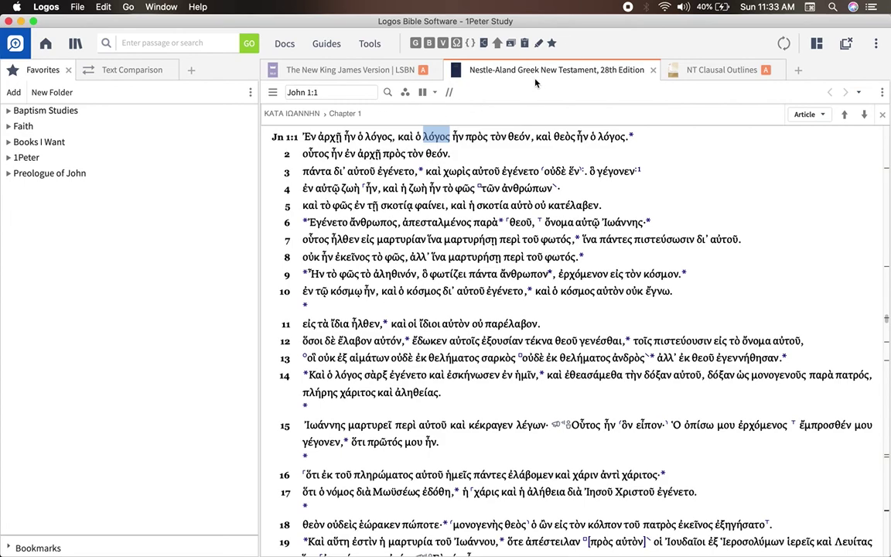
pyautogui.moveTo(545, 71)
pyautogui.moveTo(531, 71); pyautogui.dragTo(51, 172)
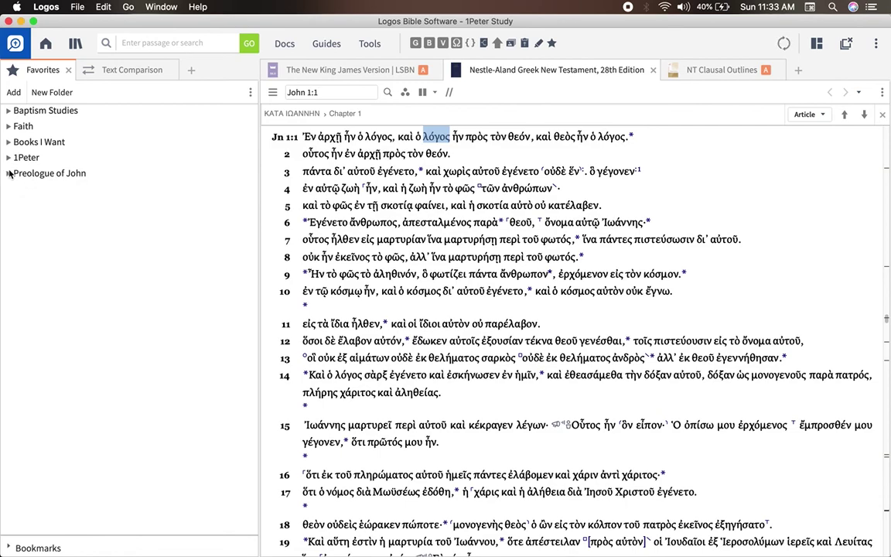
pyautogui.click(51, 186)
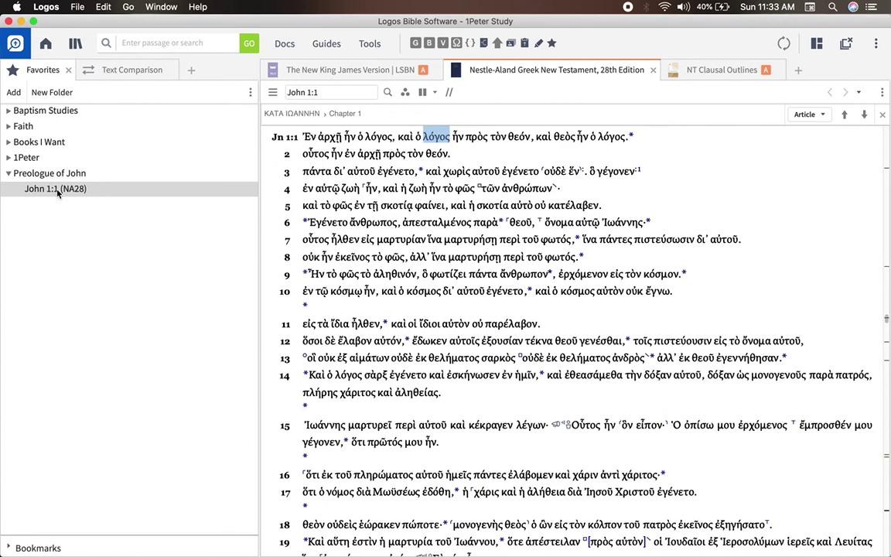
pyautogui.moveTo(57, 193); pyautogui.dragTo(10, 184)
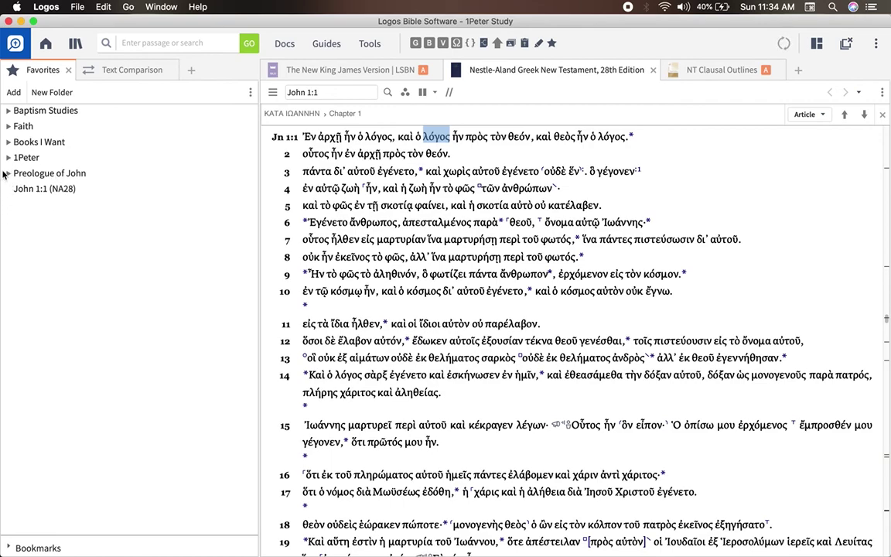
# Expand the Preologue of John folder and move the John 1:1 (NA28) favorite into it
pyautogui.click(9, 173)
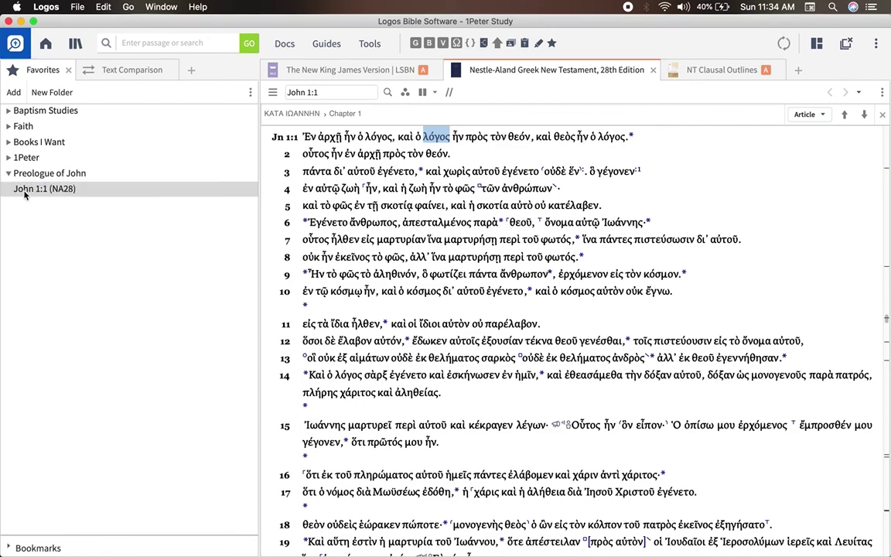
pyautogui.moveTo(25, 191); pyautogui.dragTo(74, 184)
pyautogui.moveTo(77, 184); pyautogui.dragTo(76, 184)
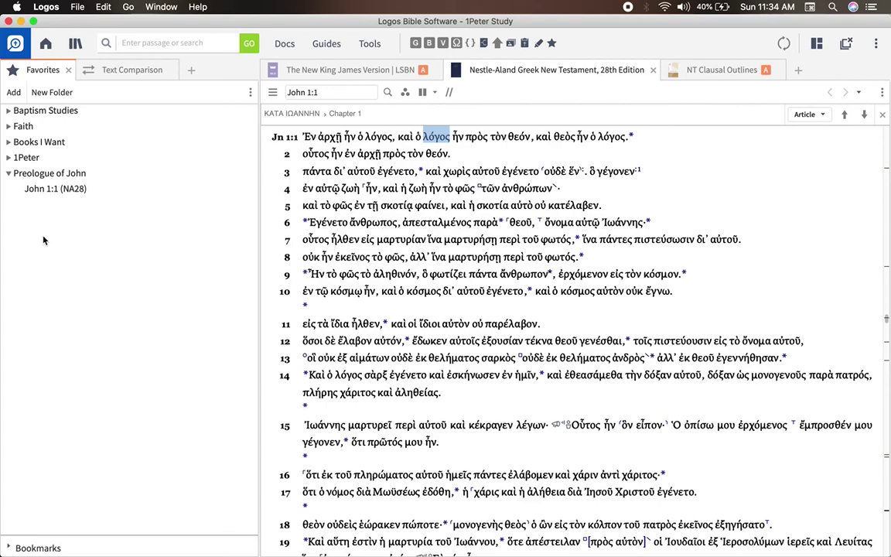
# Open a Passage Guide on John 1:1 from the New King James Version and place it among the main reading pane's resources
pyautogui.click(363, 70)
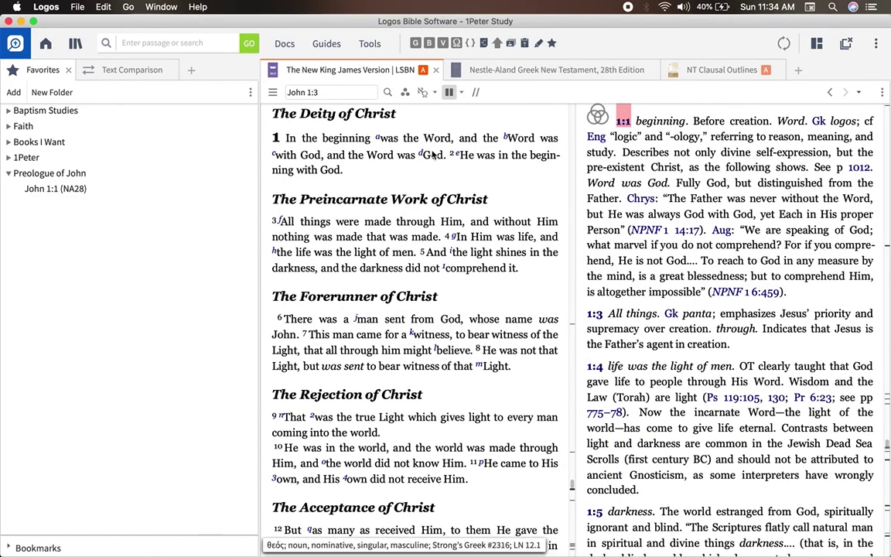
pyautogui.click(277, 140)
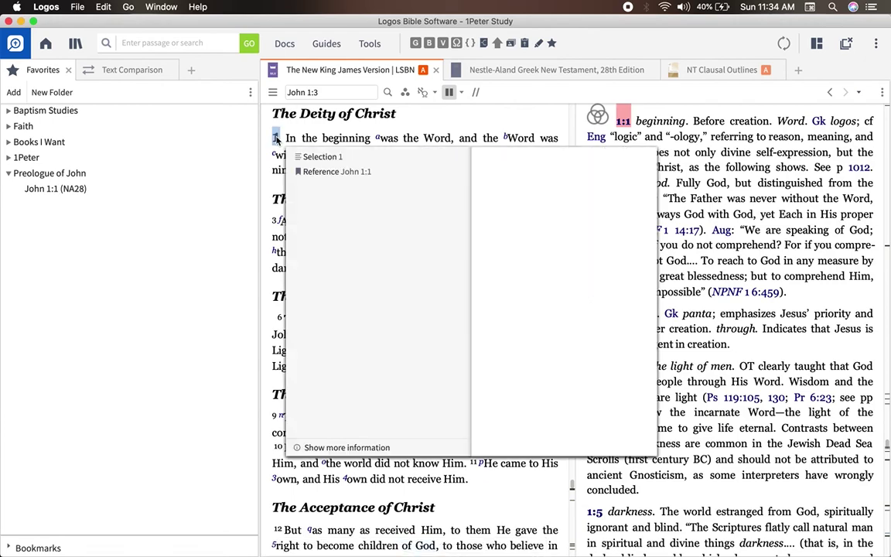
pyautogui.click(329, 172)
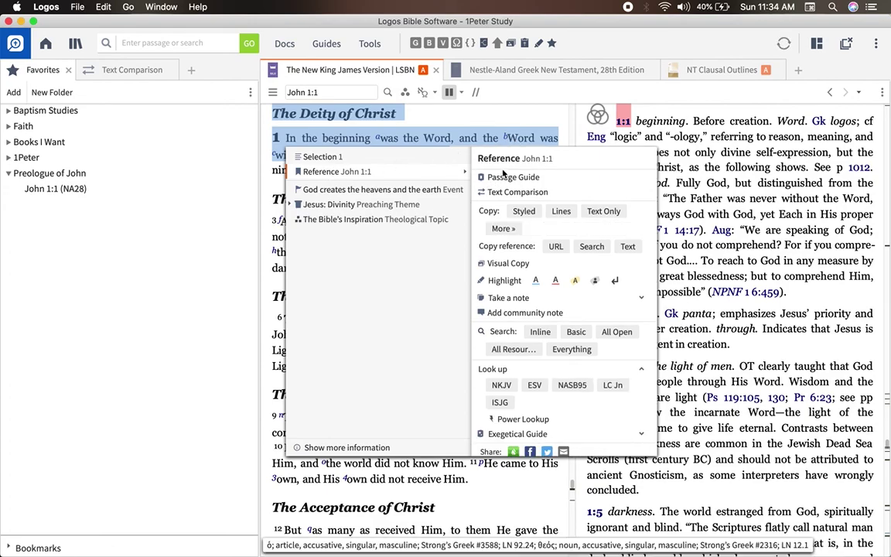
pyautogui.click(513, 177)
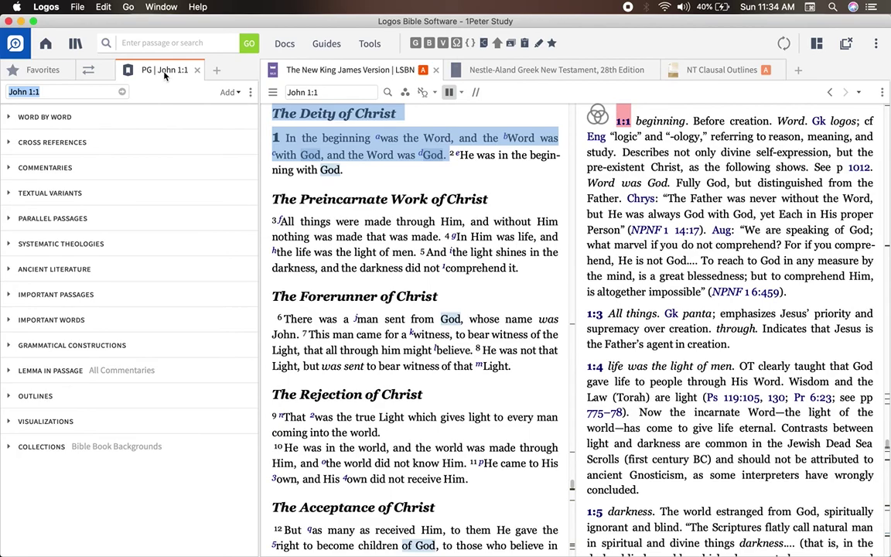
pyautogui.moveTo(165, 75); pyautogui.dragTo(294, 80)
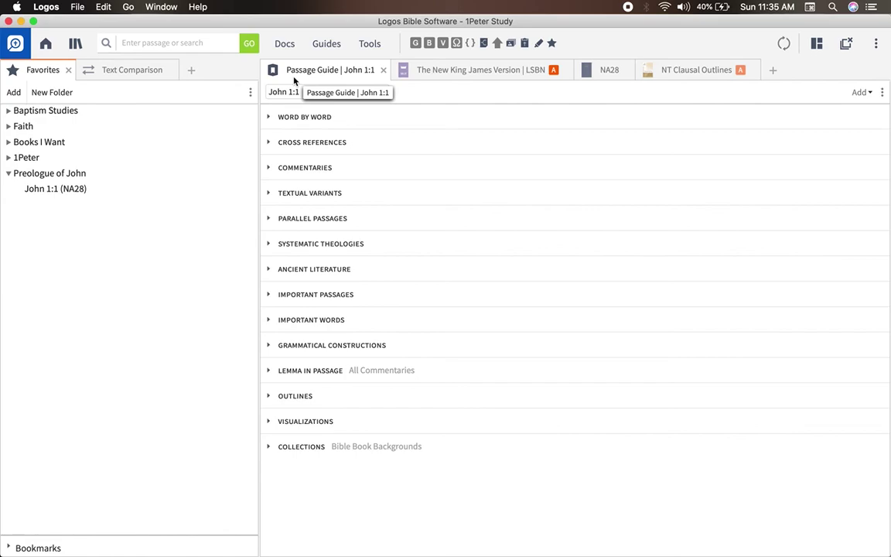
pyautogui.click(317, 70)
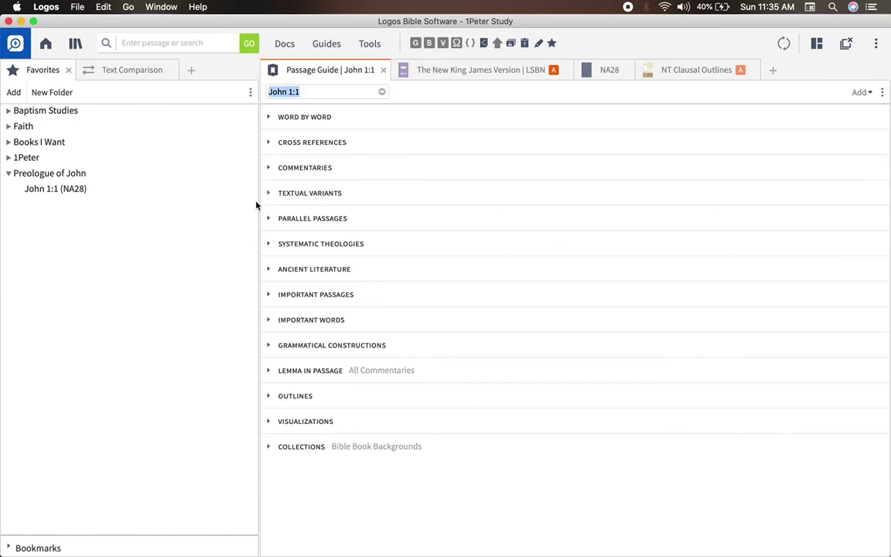
# Open Annotations on the Gospel according to St. John from the Passage Guide's commentaries and place it in the main reading pane
pyautogui.click(269, 168)
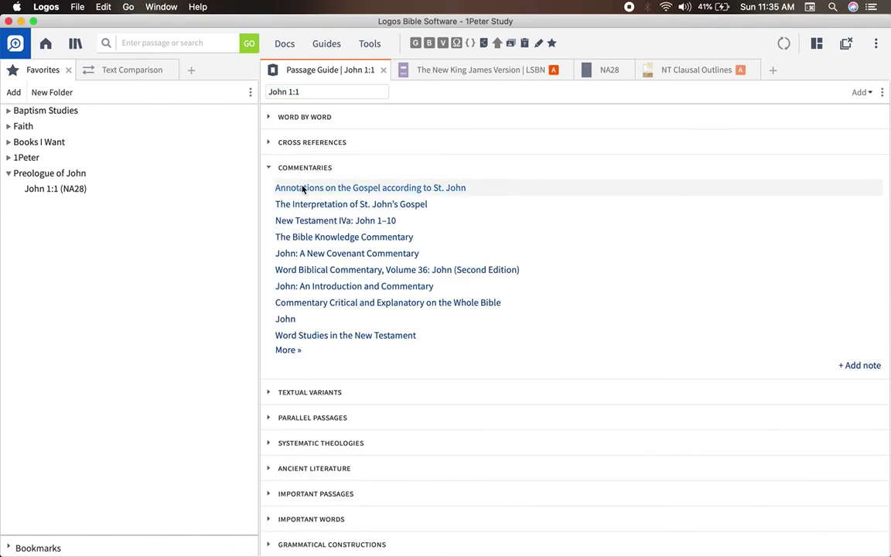
pyautogui.click(304, 188)
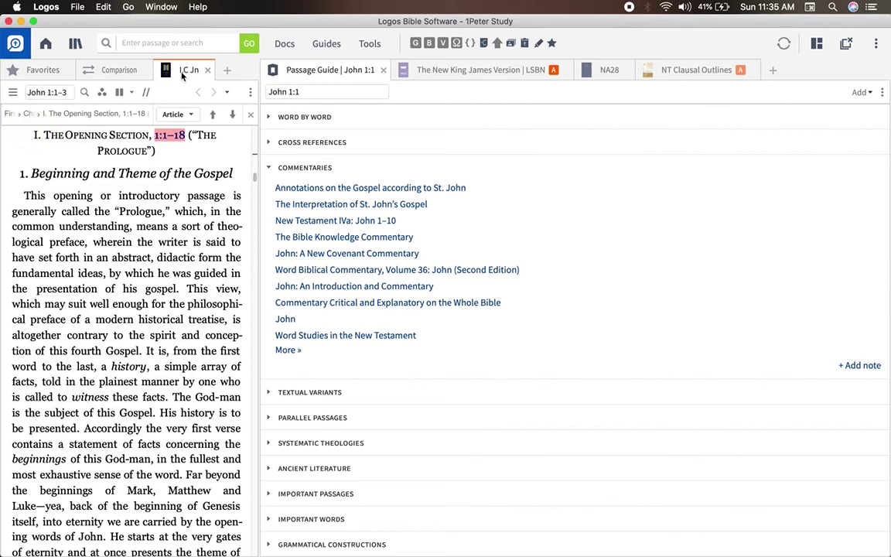
pyautogui.moveTo(183, 74); pyautogui.dragTo(291, 60)
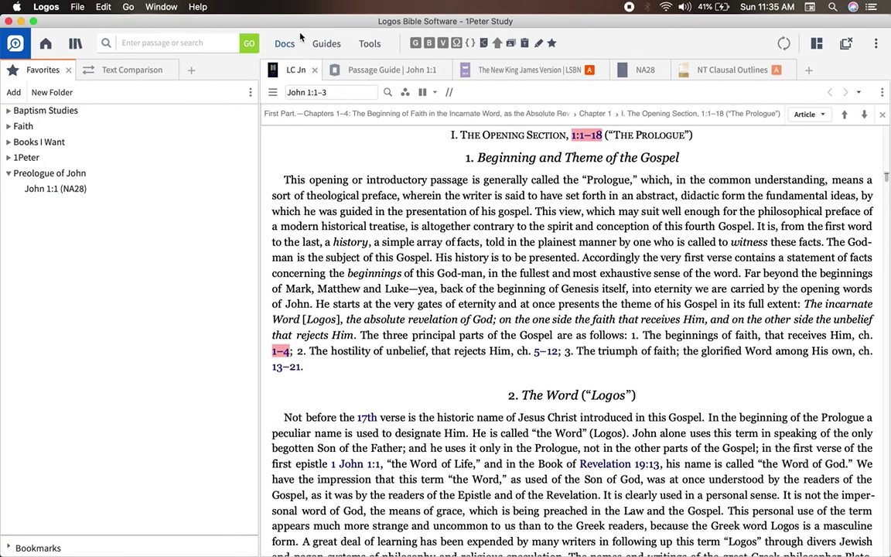
# Add the St. John commentary at John 1:1–3 to the favorites and move it into the Preologue of John folder
pyautogui.click(301, 71)
pyautogui.click(16, 94)
pyautogui.click(14, 93)
pyautogui.click(24, 205)
pyautogui.moveTo(23, 205)
pyautogui.mouseDown()
pyautogui.moveTo(174, 203)
pyautogui.moveTo(112, 200)
pyautogui.moveTo(116, 211)
pyautogui.moveTo(117, 197)
pyautogui.mouseUp()
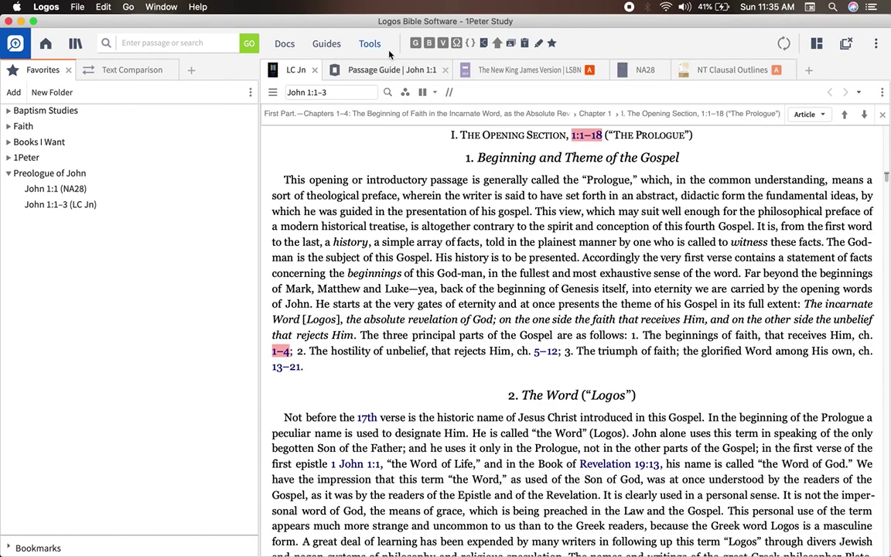
# Open a Bible Word Study on the lemma λόγος from "Word" in John 1:1 of the New King James Version
pyautogui.click(490, 69)
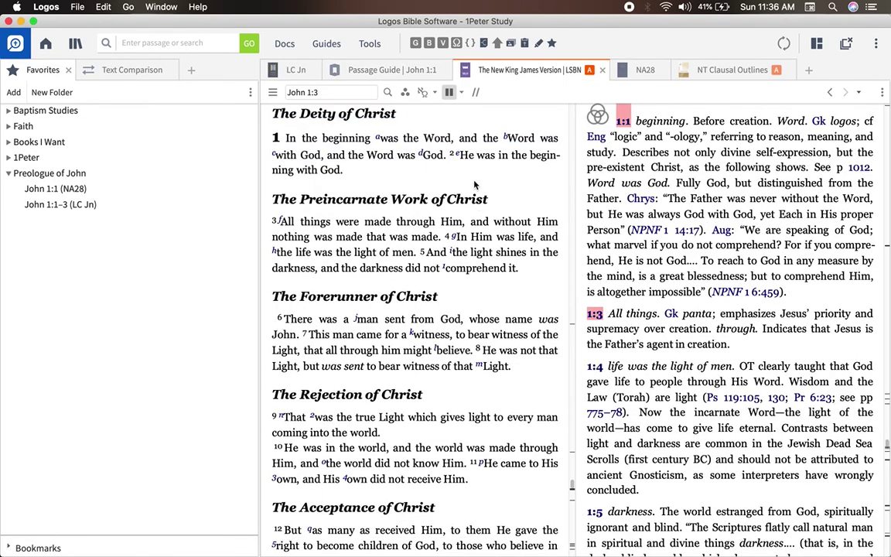
pyautogui.rightClick(440, 142)
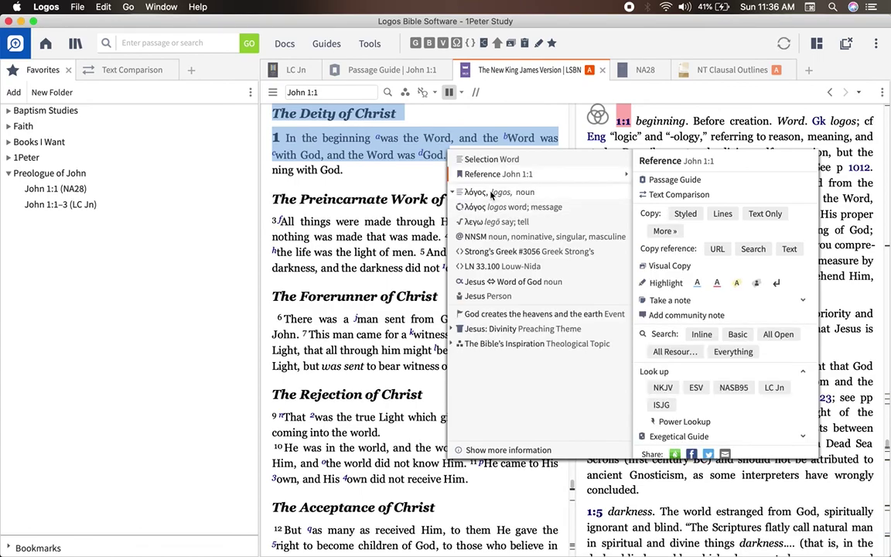
pyautogui.moveTo(491, 195)
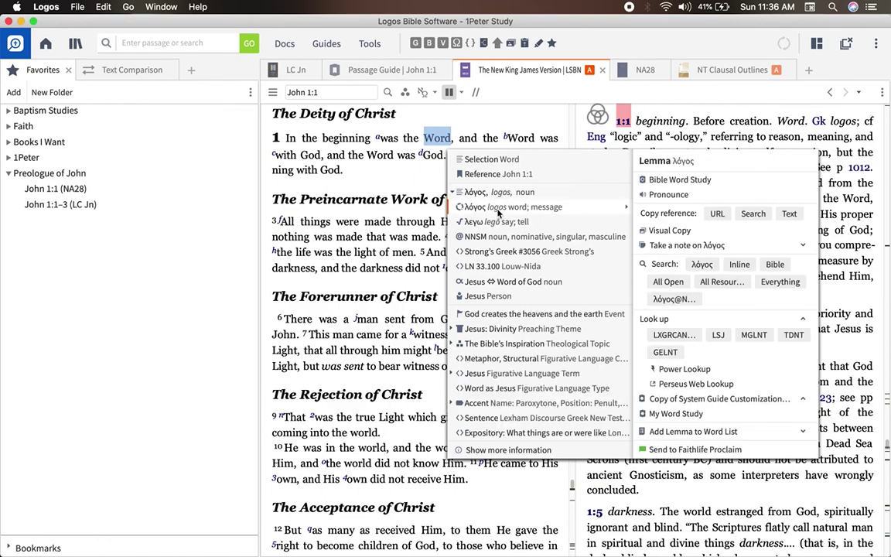
pyautogui.click(666, 181)
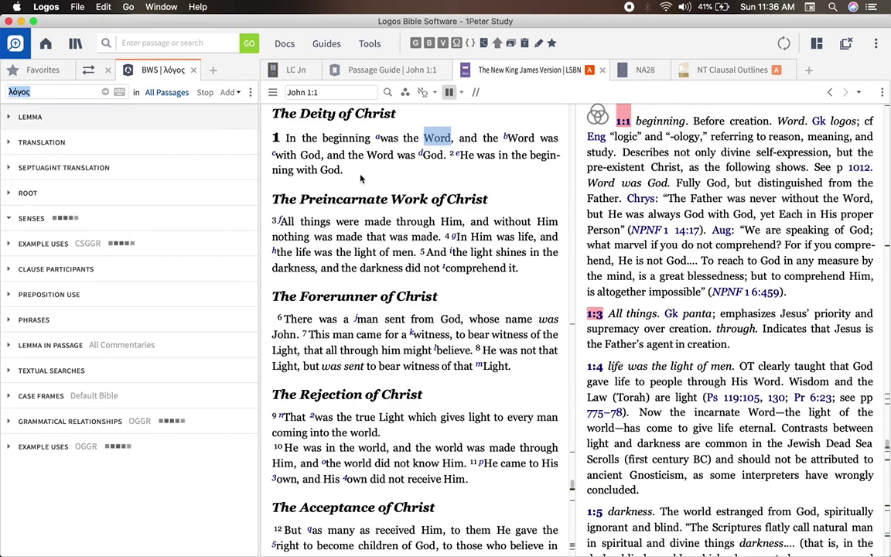
pyautogui.click(10, 218)
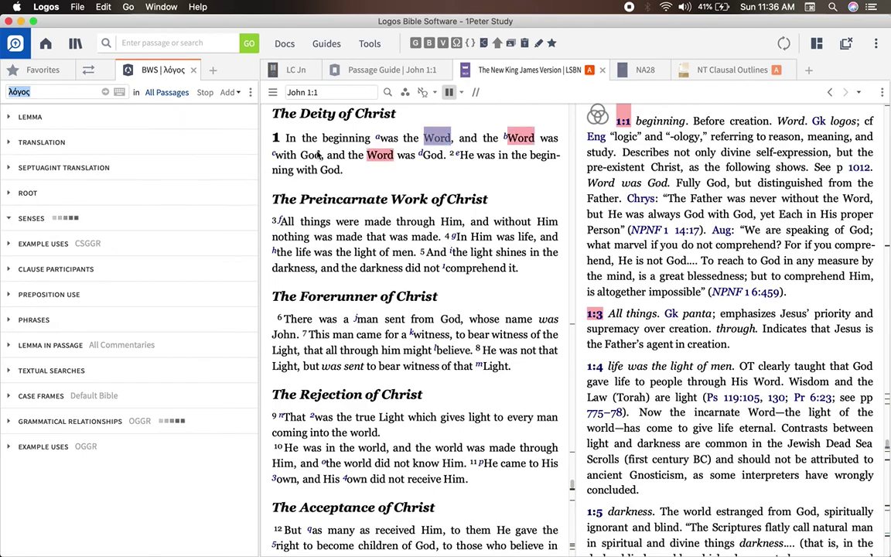
# Go to the section The Word ("Logos") in the St. John commentary and add that location to the favorites
pyautogui.click(296, 69)
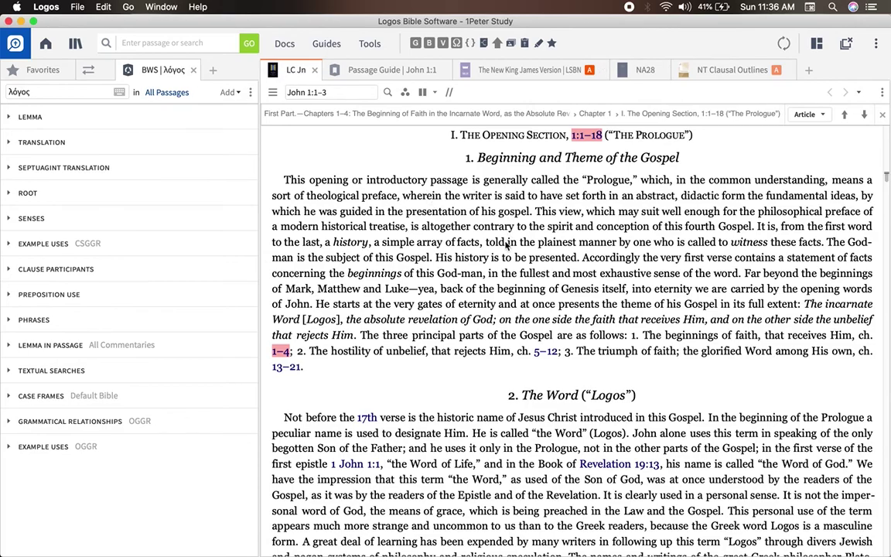
pyautogui.scroll(-10, 510, 271)
pyautogui.scroll(-5, 553, 306)
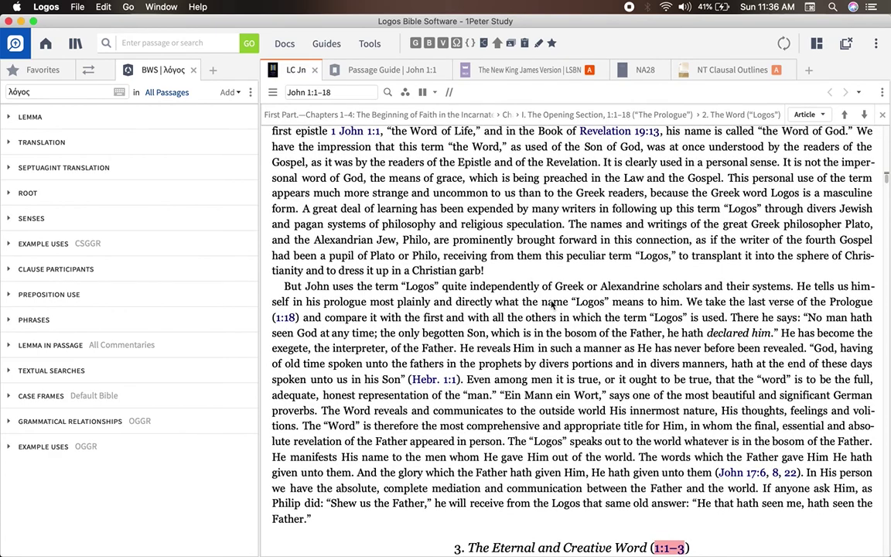
pyautogui.scroll(4, 553, 306)
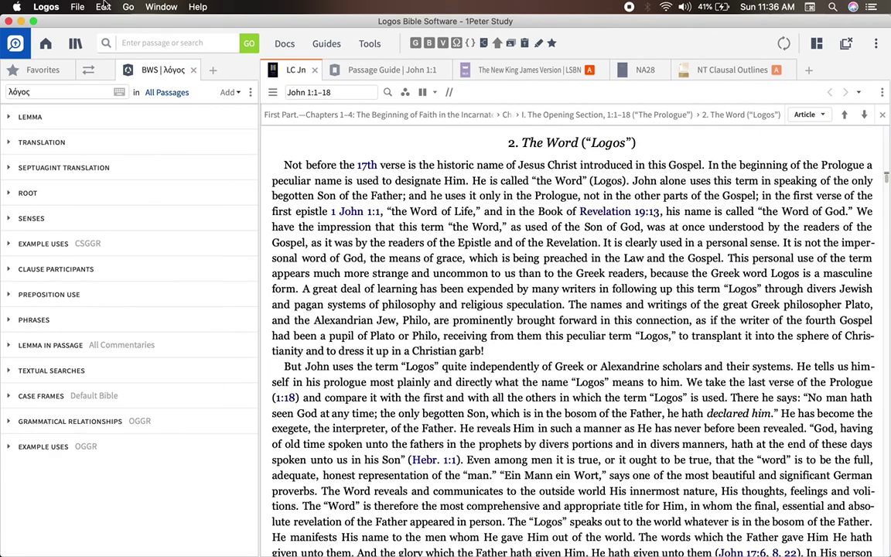
pyautogui.click(34, 72)
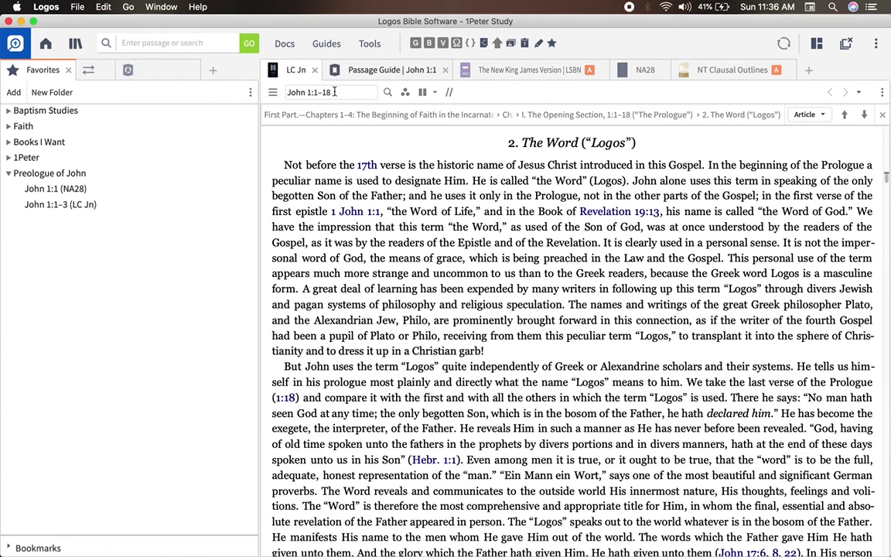
pyautogui.click(298, 72)
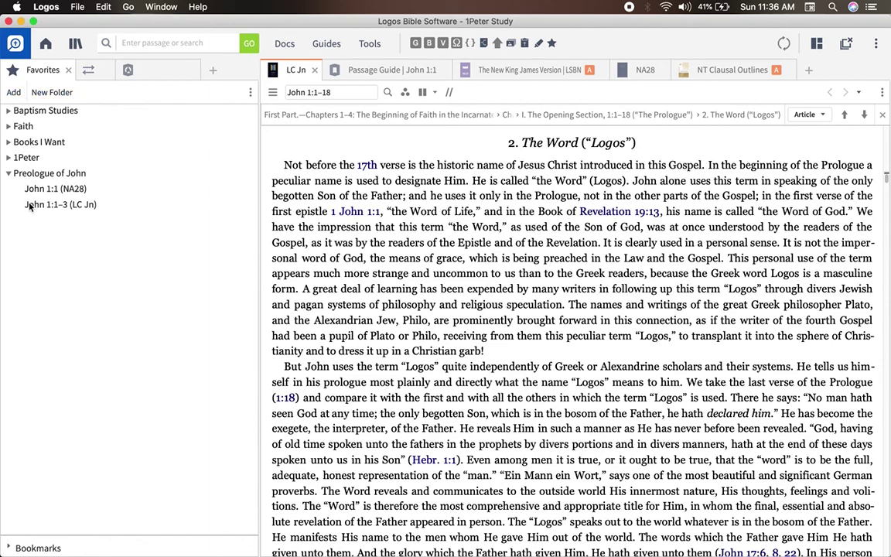
pyautogui.click(14, 94)
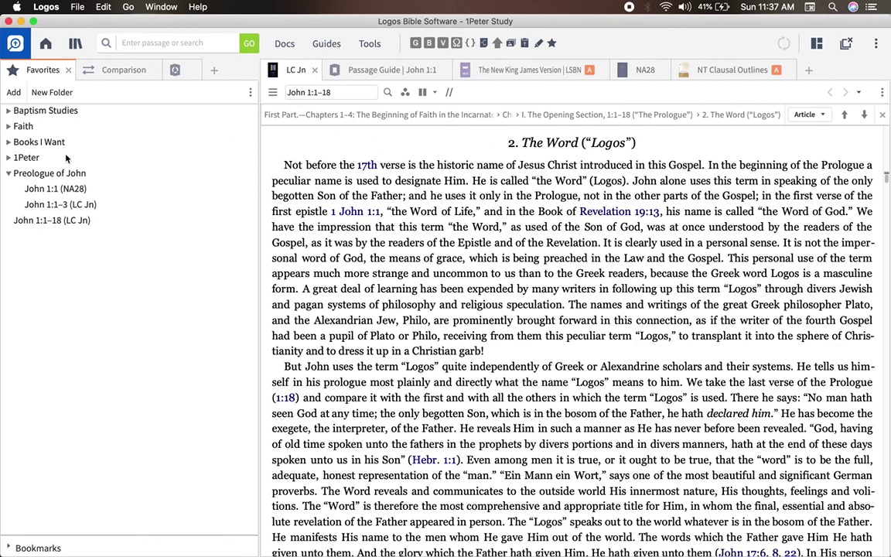
# Create a favorites folder named "Logos" inside Preologue of John and put the John 1:1–18 (LC Jn) favorite in it
pyautogui.click(52, 93)
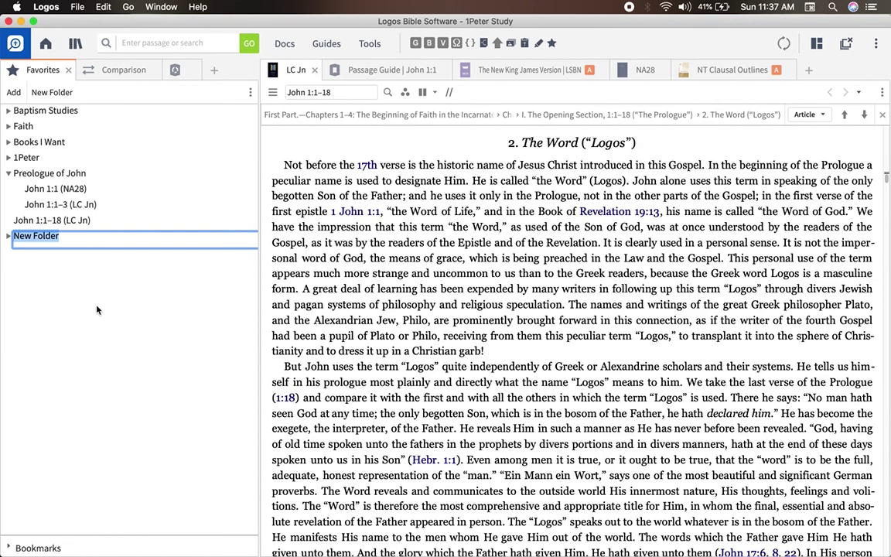
pyautogui.write('Logos')
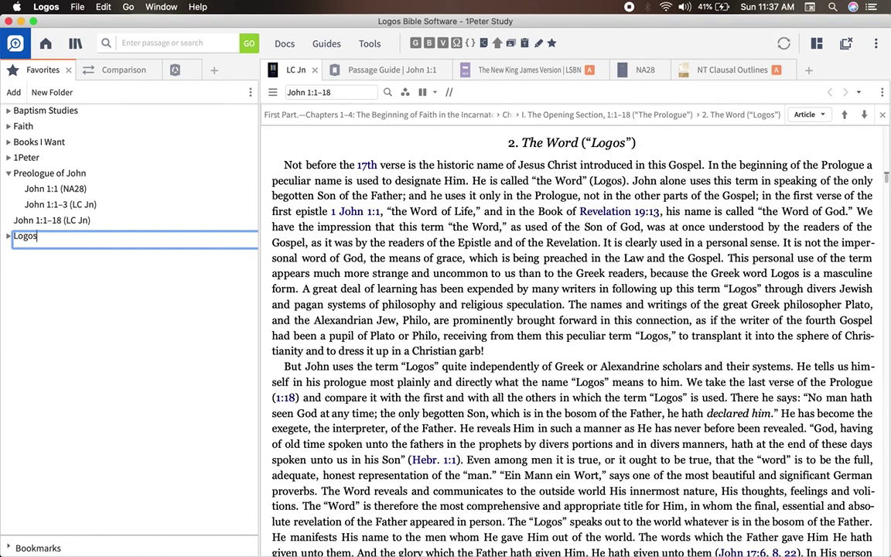
pyautogui.press('Return')
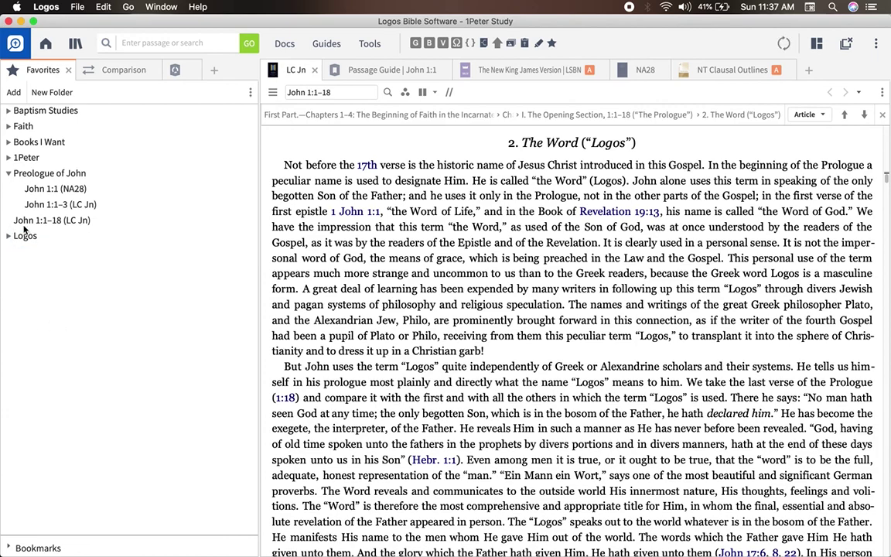
pyautogui.moveTo(15, 239); pyautogui.dragTo(39, 220)
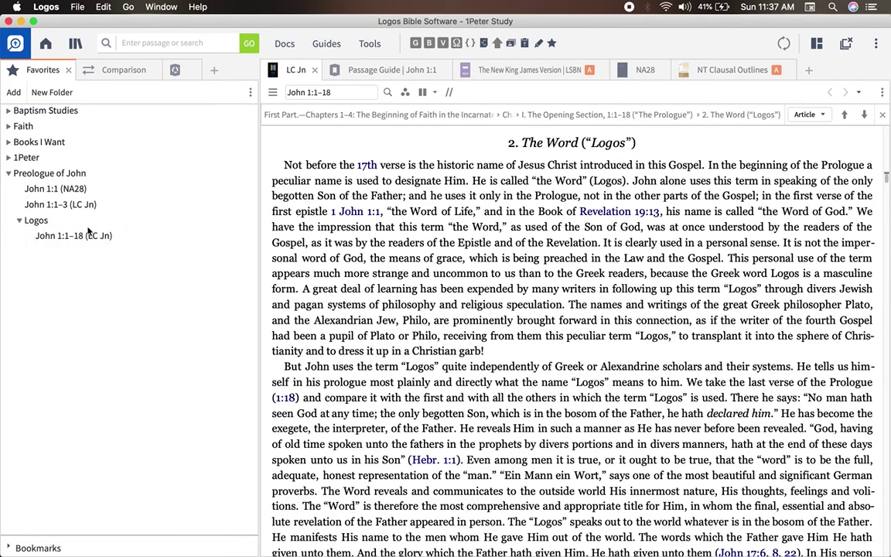
# Open the John 1:1–18 (LC Jn) favorite to check its location, and select the Logos folder
pyautogui.click(40, 234)
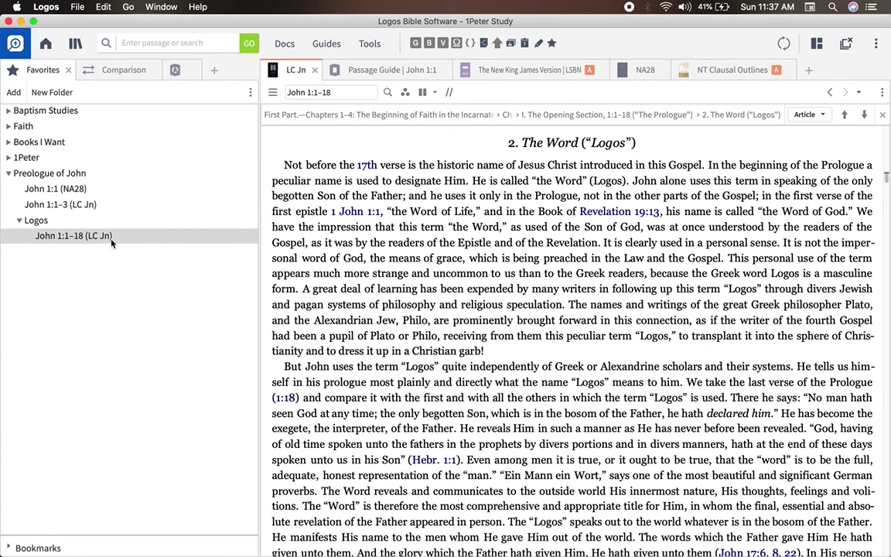
pyautogui.click(32, 223)
pyautogui.click(33, 224)
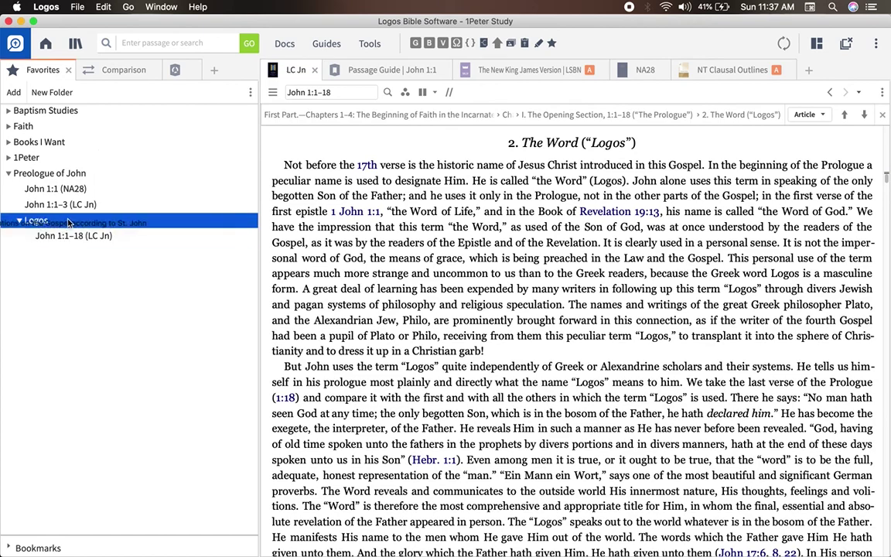
pyautogui.moveTo(124, 204)
pyautogui.mouseDown()
pyautogui.moveTo(141, 222)
pyautogui.moveTo(139, 190)
pyautogui.mouseUp()
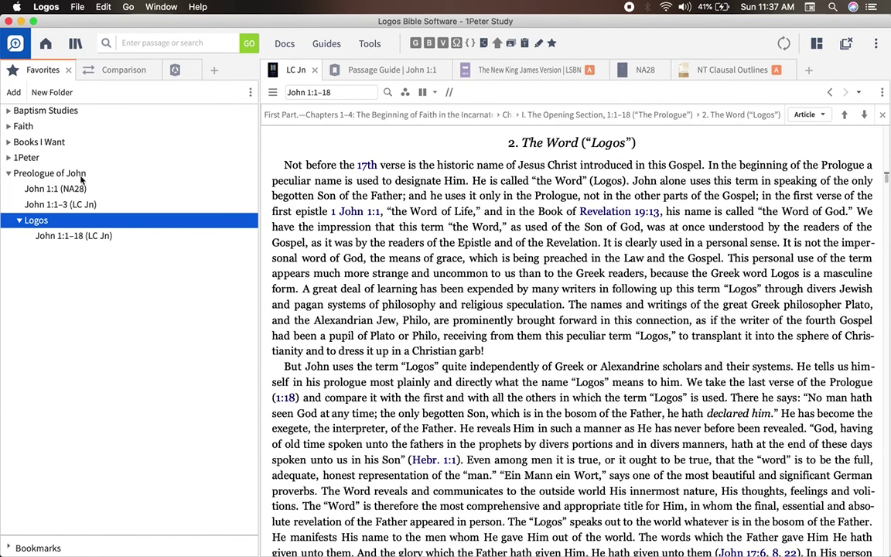
# Open the "word of God" sense in the Bible Sense Lexicon from the Senses section of the λόγος word study
pyautogui.click(166, 68)
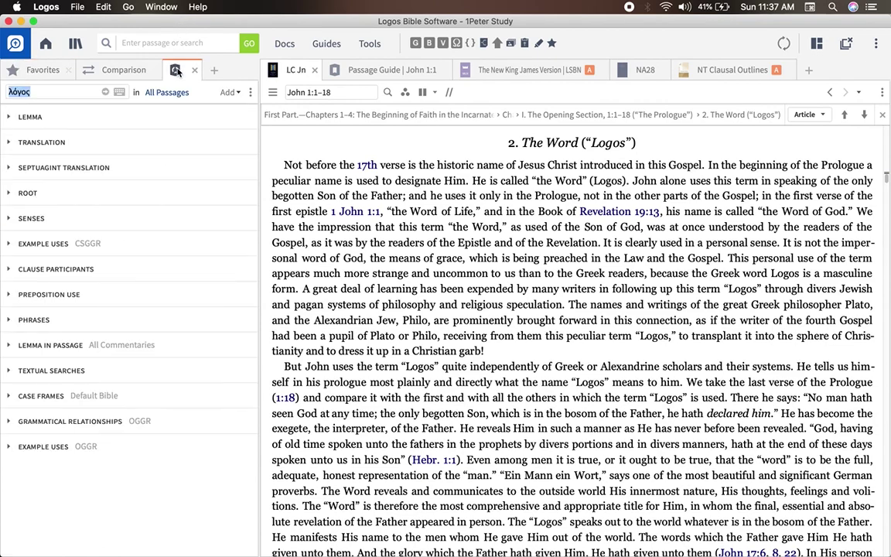
pyautogui.click(11, 217)
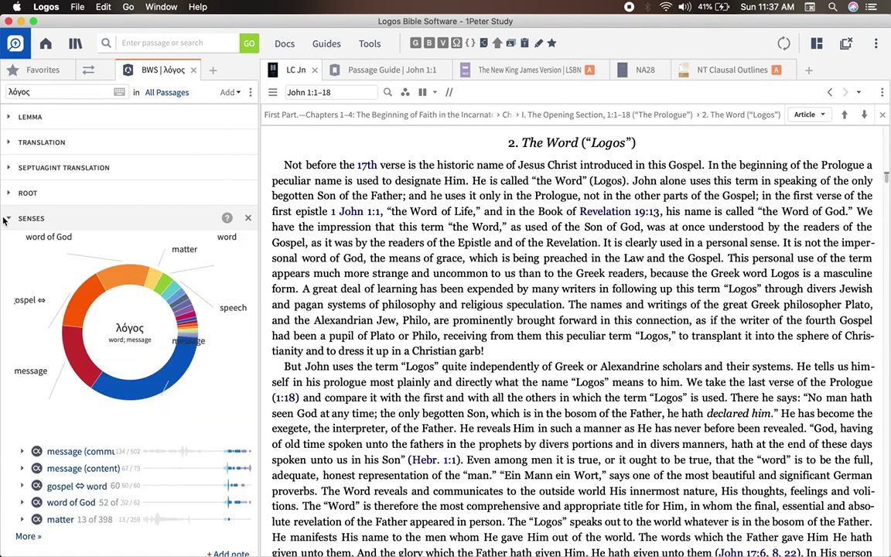
pyautogui.moveTo(97, 356)
pyautogui.scroll(-5, 124, 349)
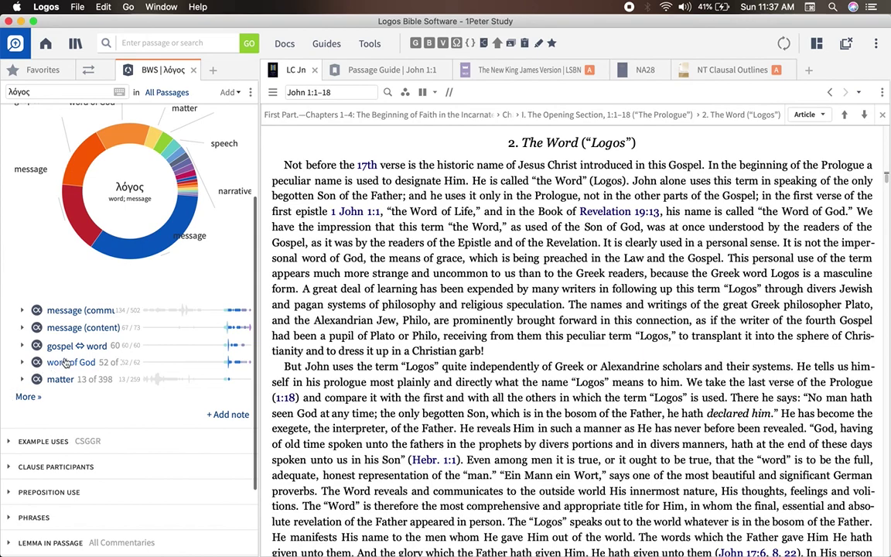
pyautogui.moveTo(71, 362)
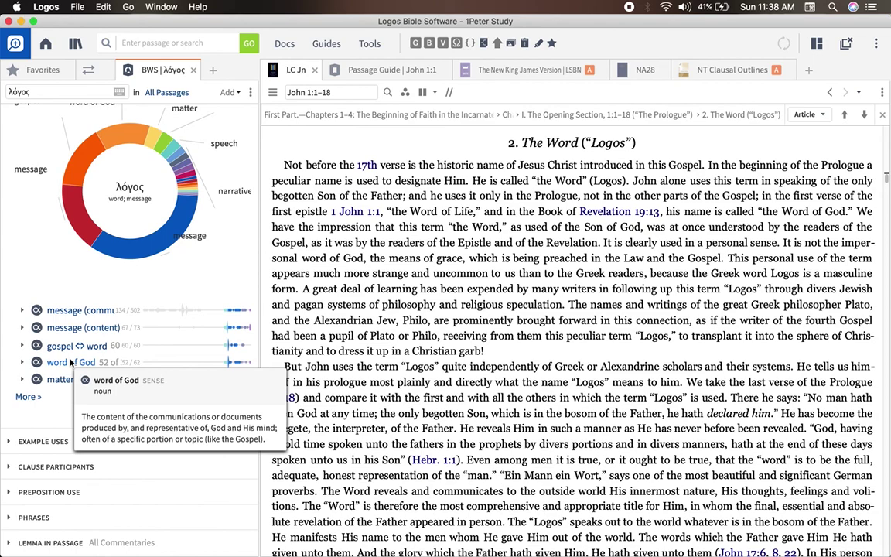
pyautogui.click(70, 362)
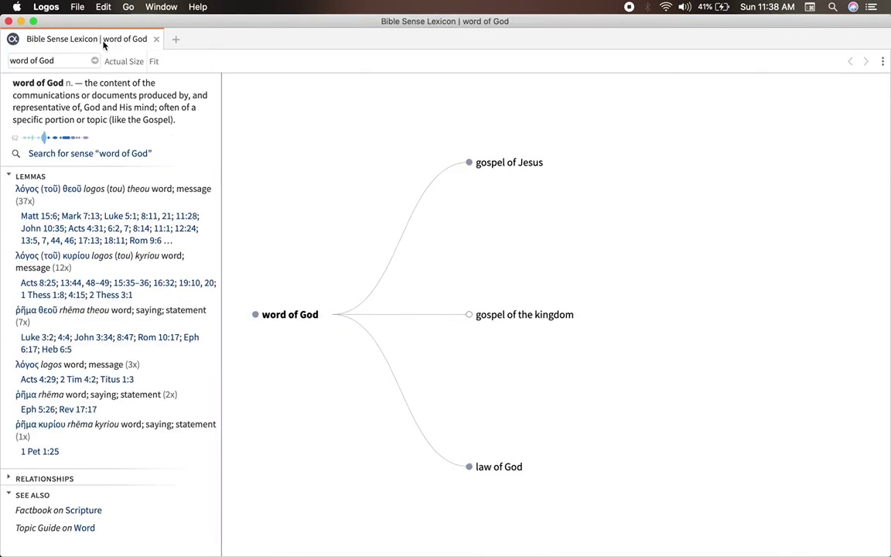
# Dock the floating Bible Sense Lexicon in the main window and move the λόγος word study into the pane with the commentary
pyautogui.moveTo(103, 44); pyautogui.dragTo(254, 60)
pyautogui.rightClick(98, 35)
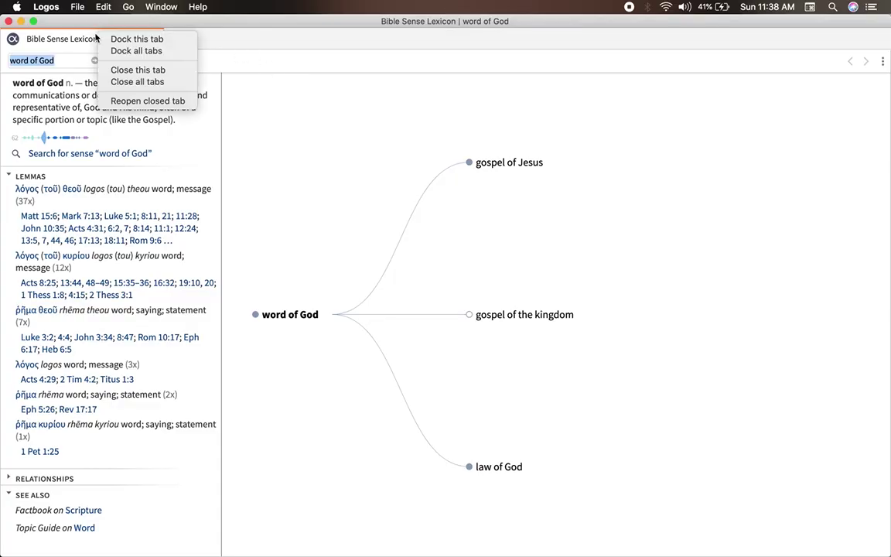
pyautogui.click(112, 39)
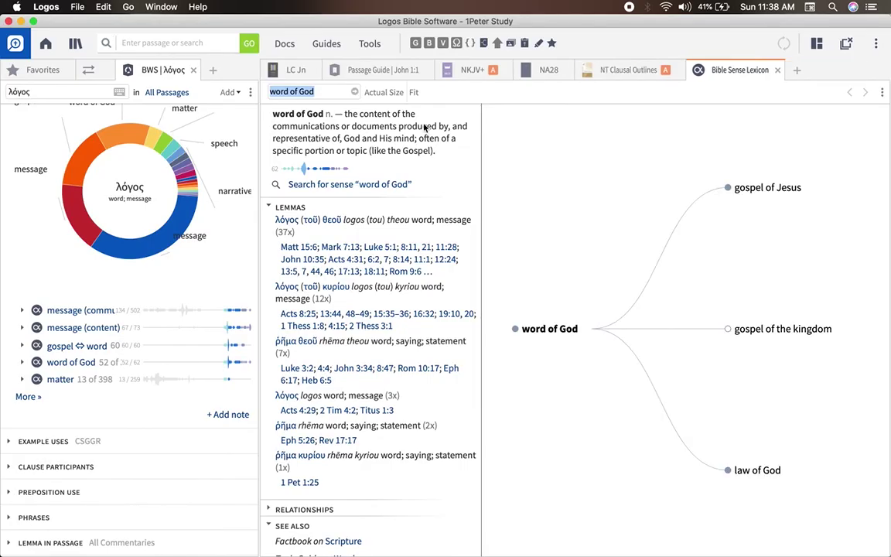
pyautogui.moveTo(151, 70); pyautogui.dragTo(285, 70)
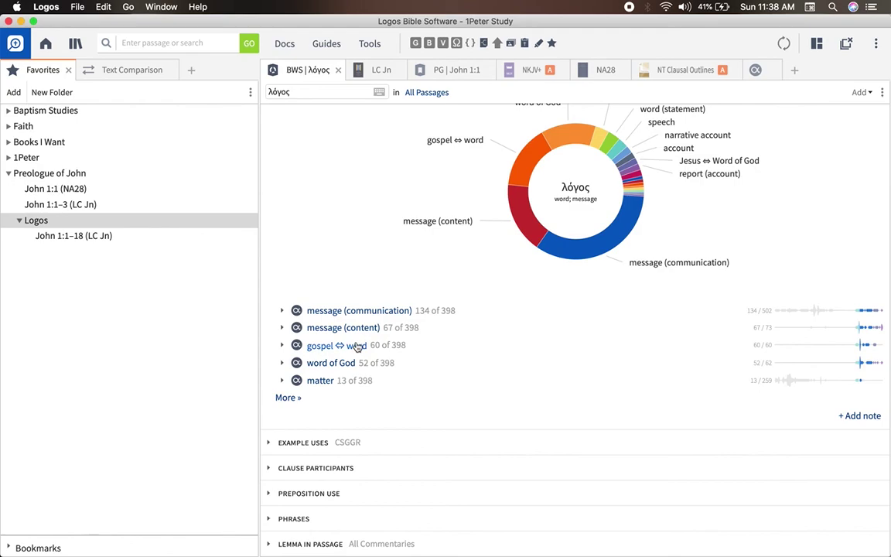
# Limit the λόγος word study to the Johannine Literature passages, keeping its Senses section expanded
pyautogui.click(422, 93)
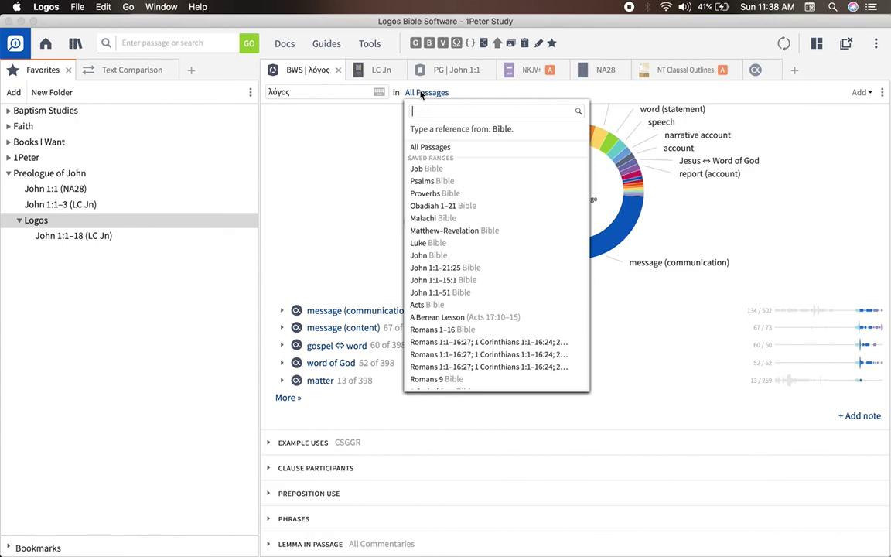
pyautogui.write('Jo')
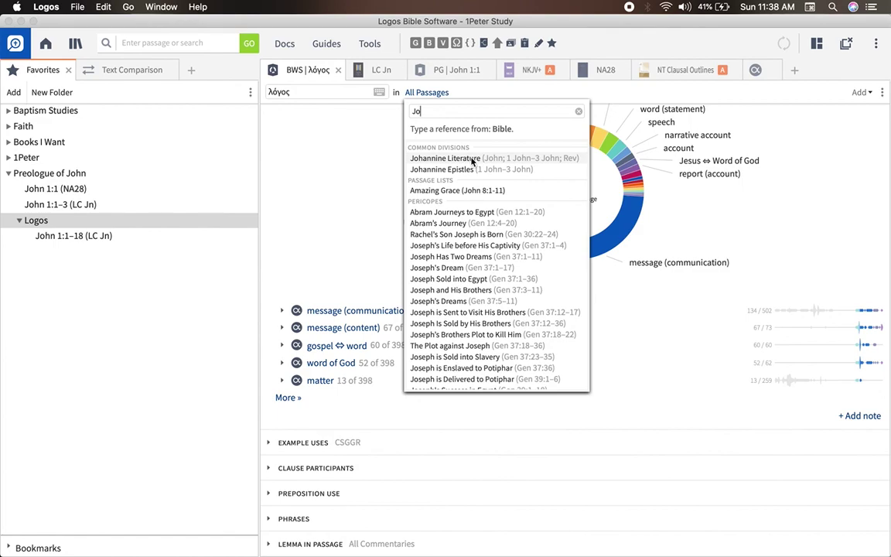
pyautogui.click(473, 159)
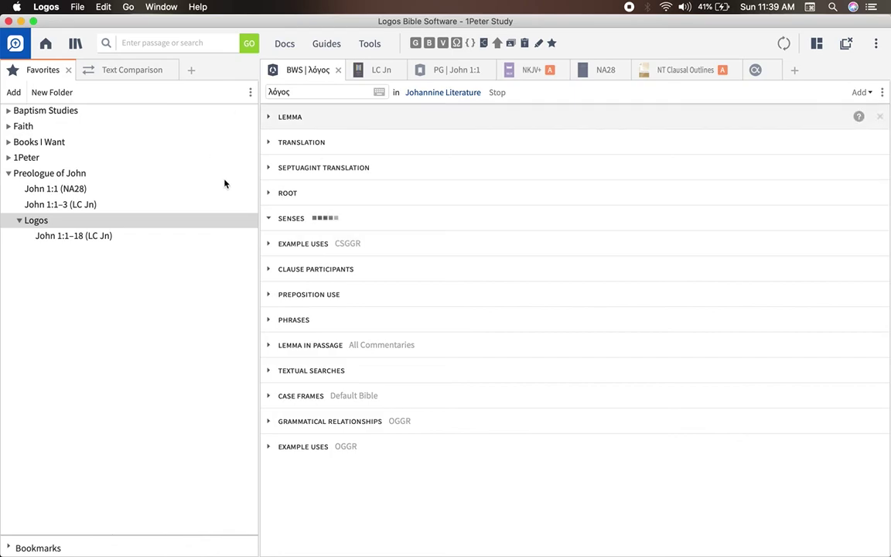
pyautogui.click(269, 218)
pyautogui.click(270, 219)
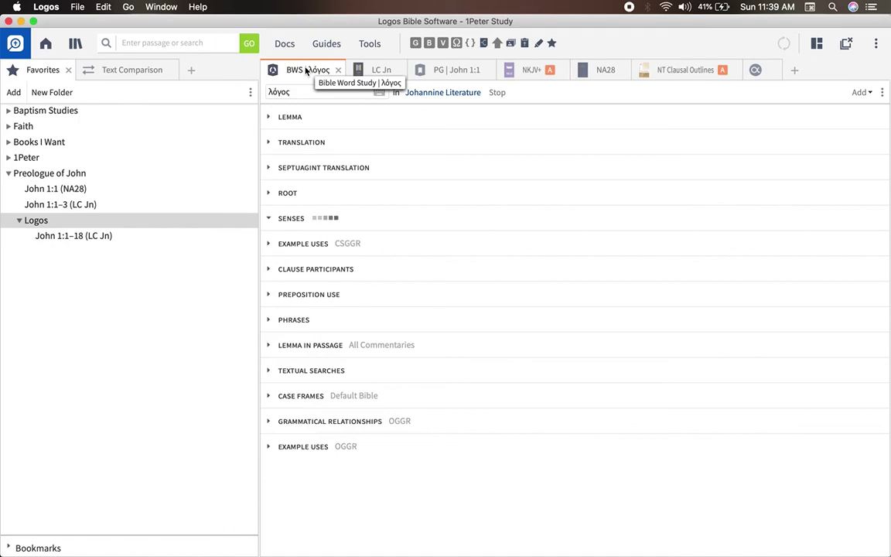
# Add the λόγος Bible Word Study to the Logos favorites folder and collapse the Preologue of John folder
pyautogui.moveTo(146, 333); pyautogui.dragTo(106, 240)
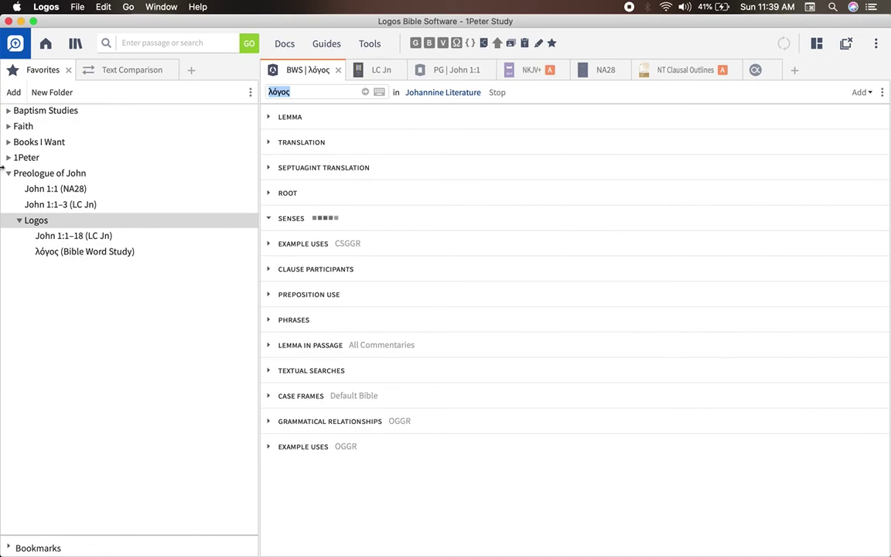
pyautogui.click(8, 173)
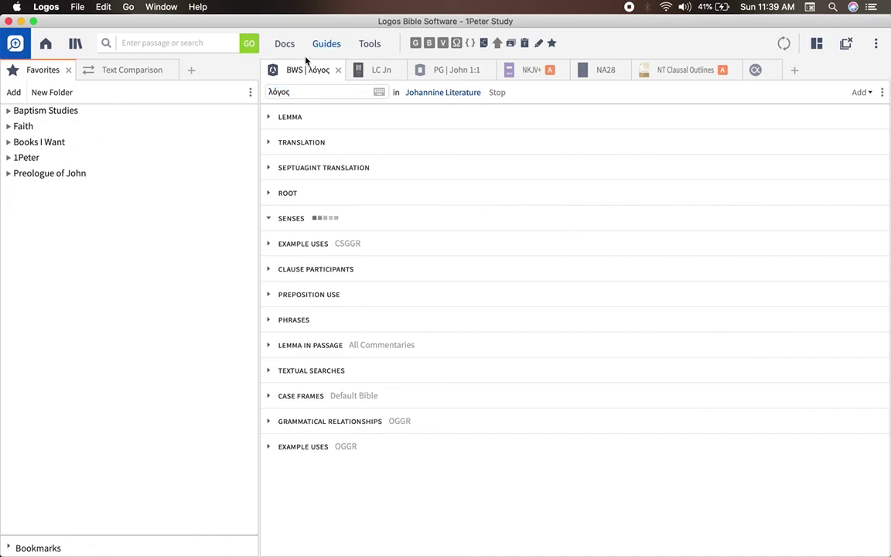